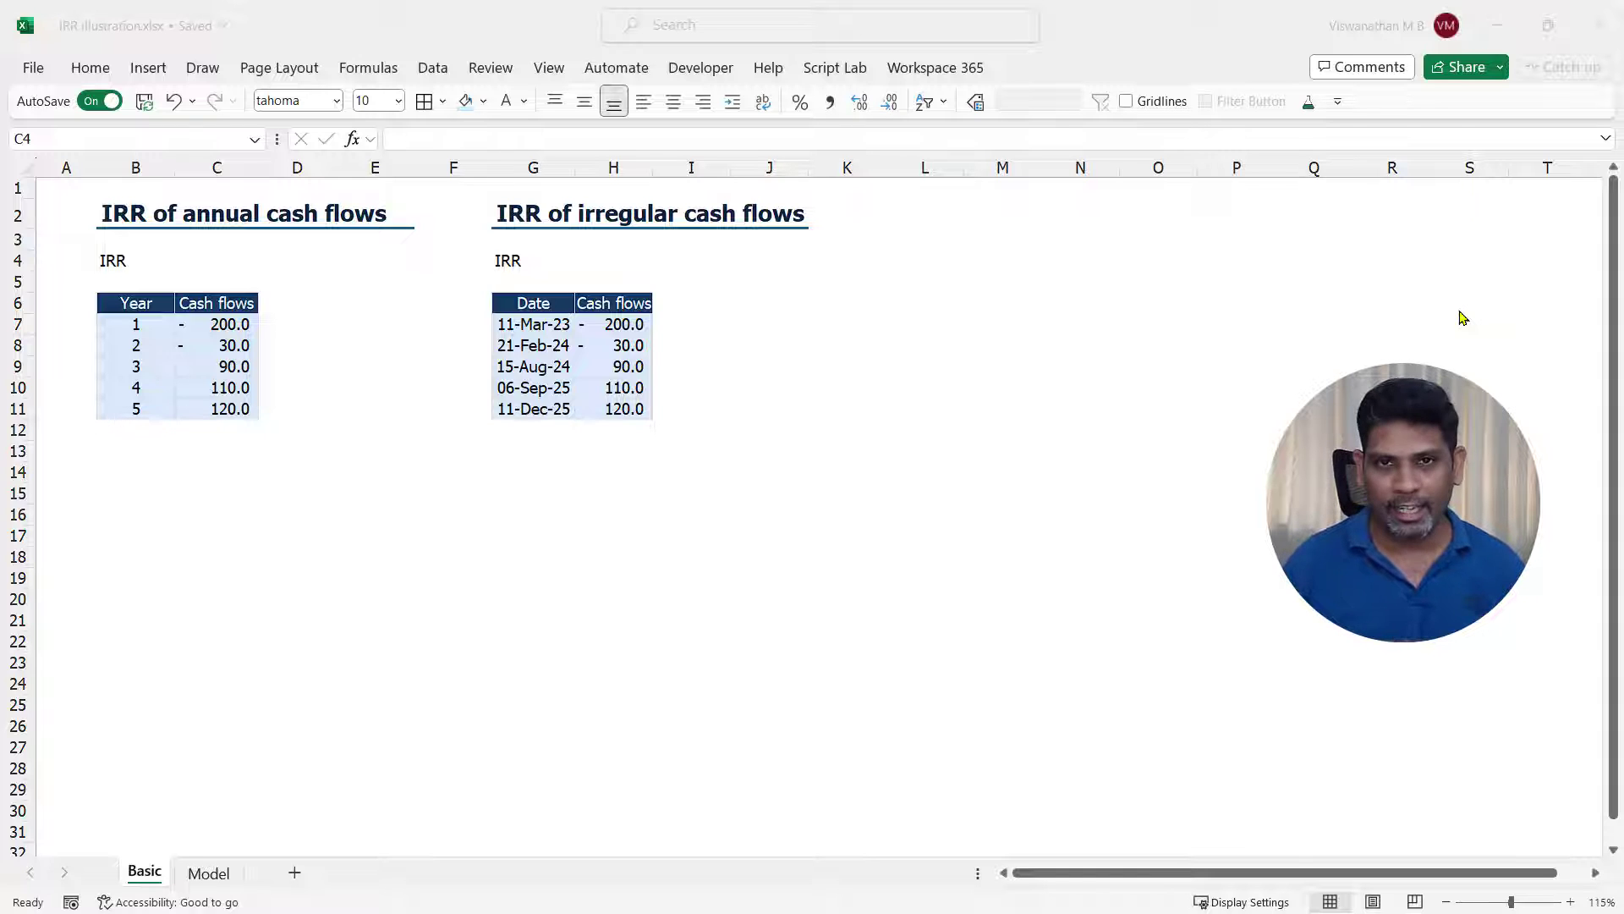
- Enter =IRR(C7:C11) in C4 so the annual cash flows show a 12% return
click(215, 260)
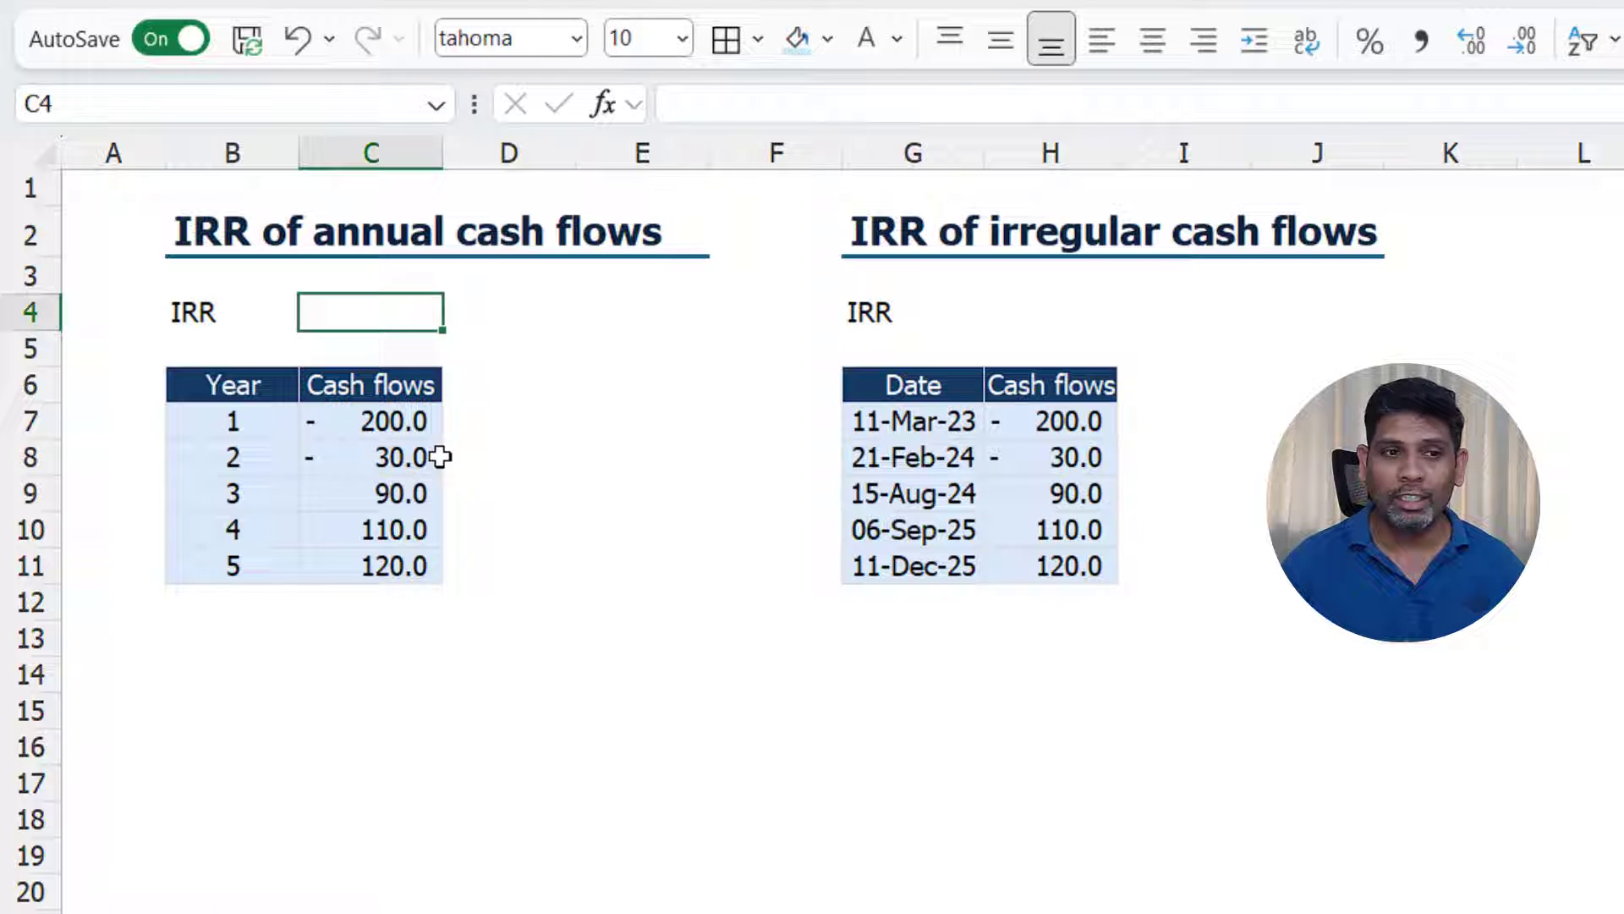
drag(414, 420, 400, 565)
click(376, 314)
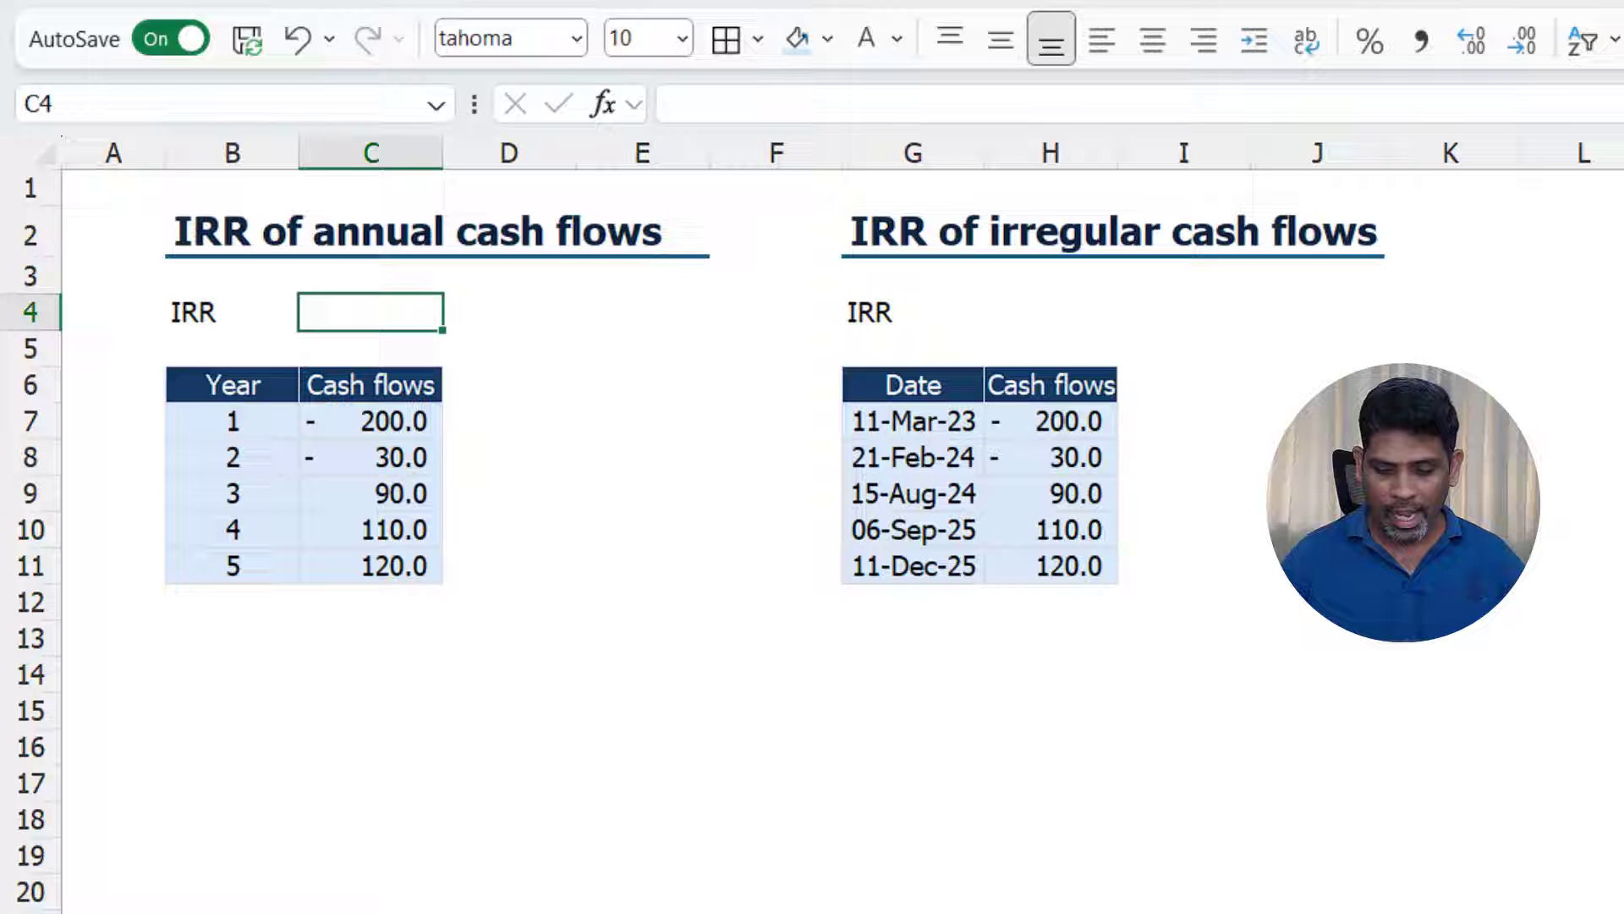
text(=IRR()
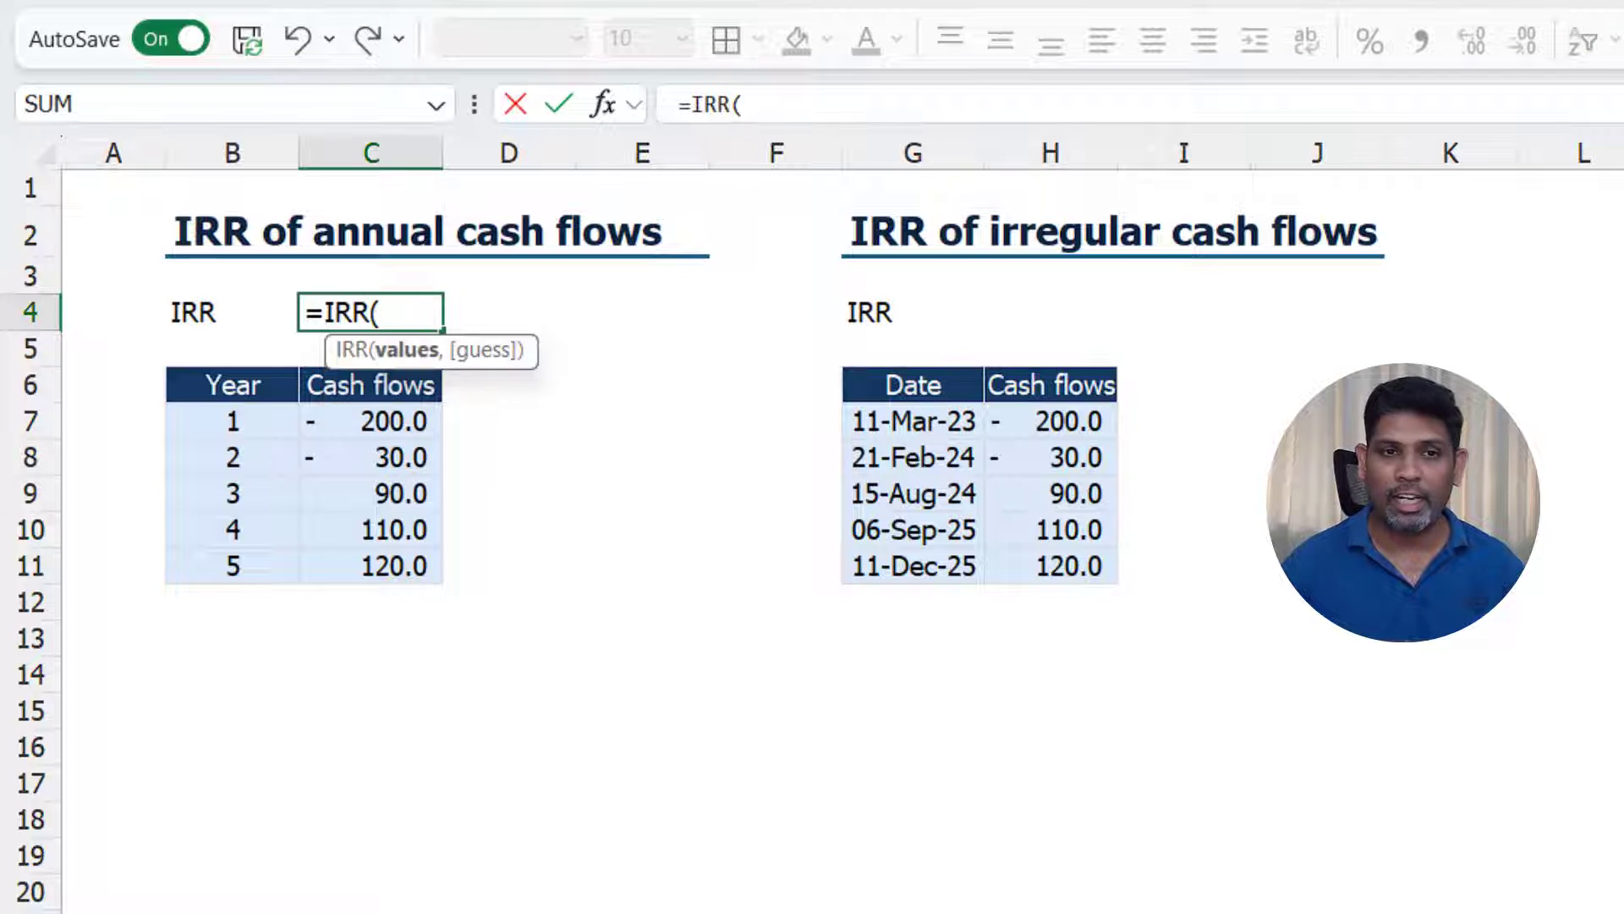
key(Down)
key(Down)
key(Down)
key(shift+Down)
key(shift+Down)
key(shift+Down)
key(shift+Down)
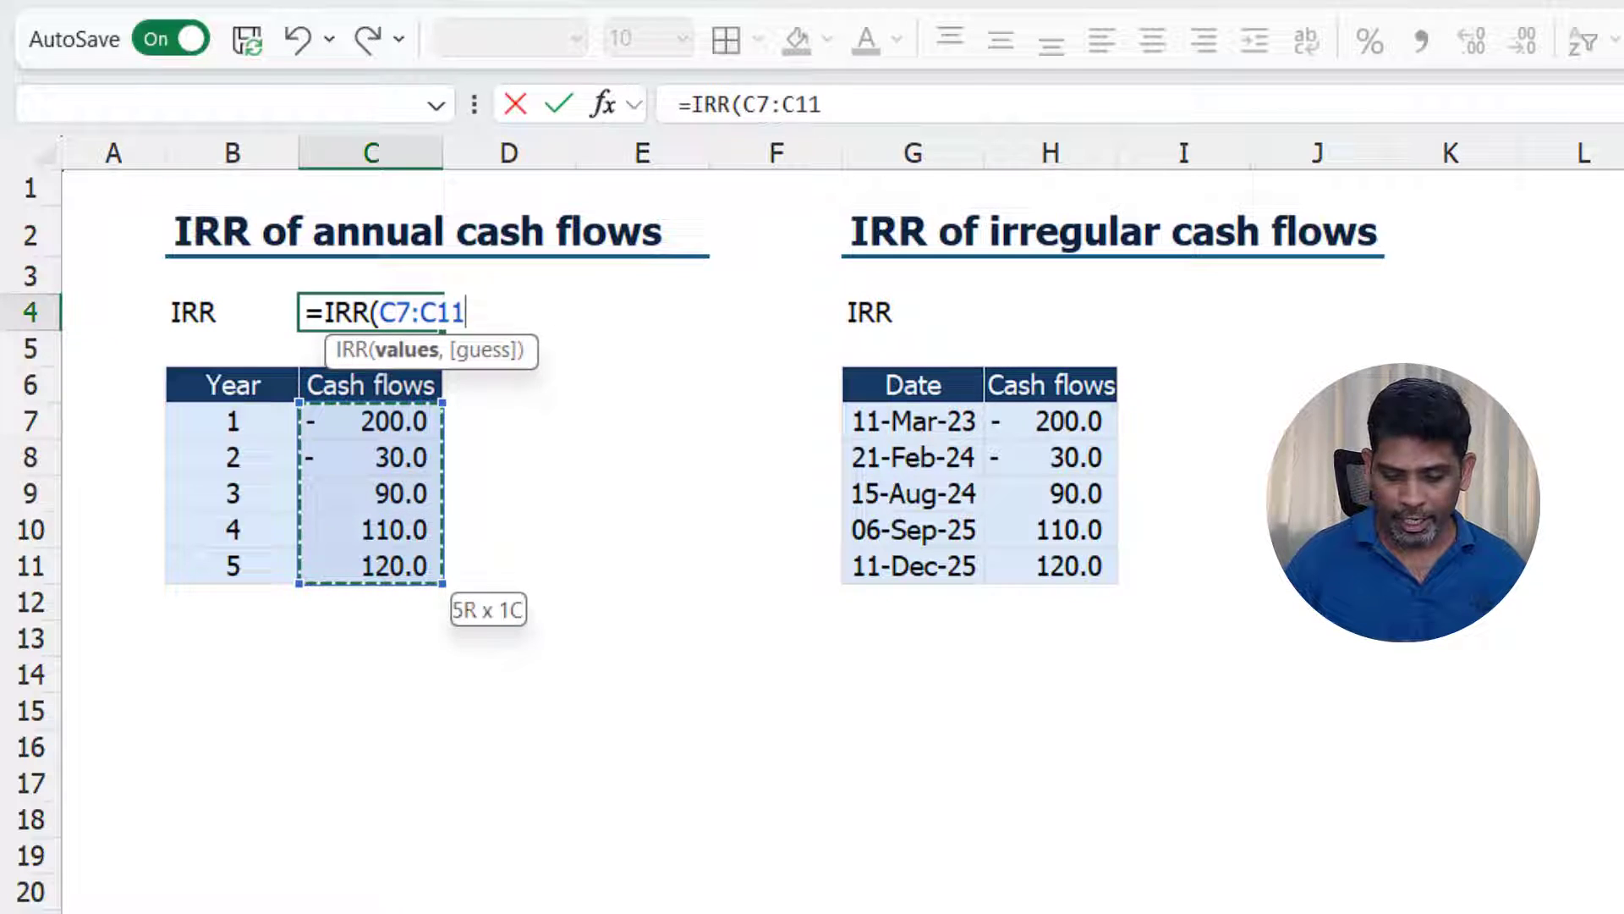
text())
key(Return)
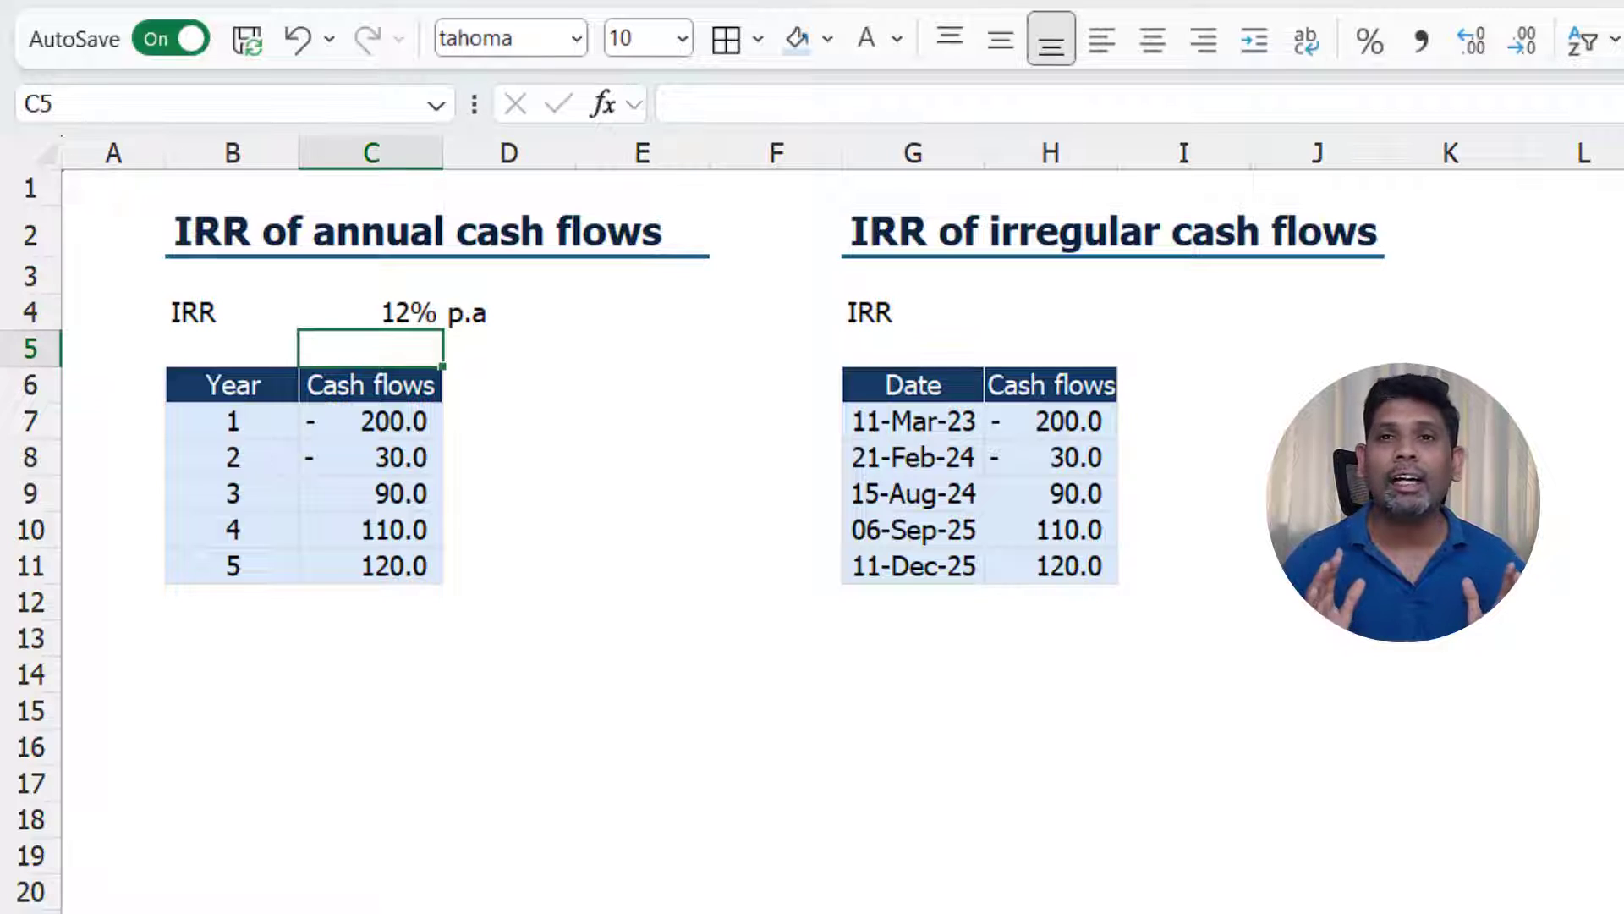
click(1620, 819)
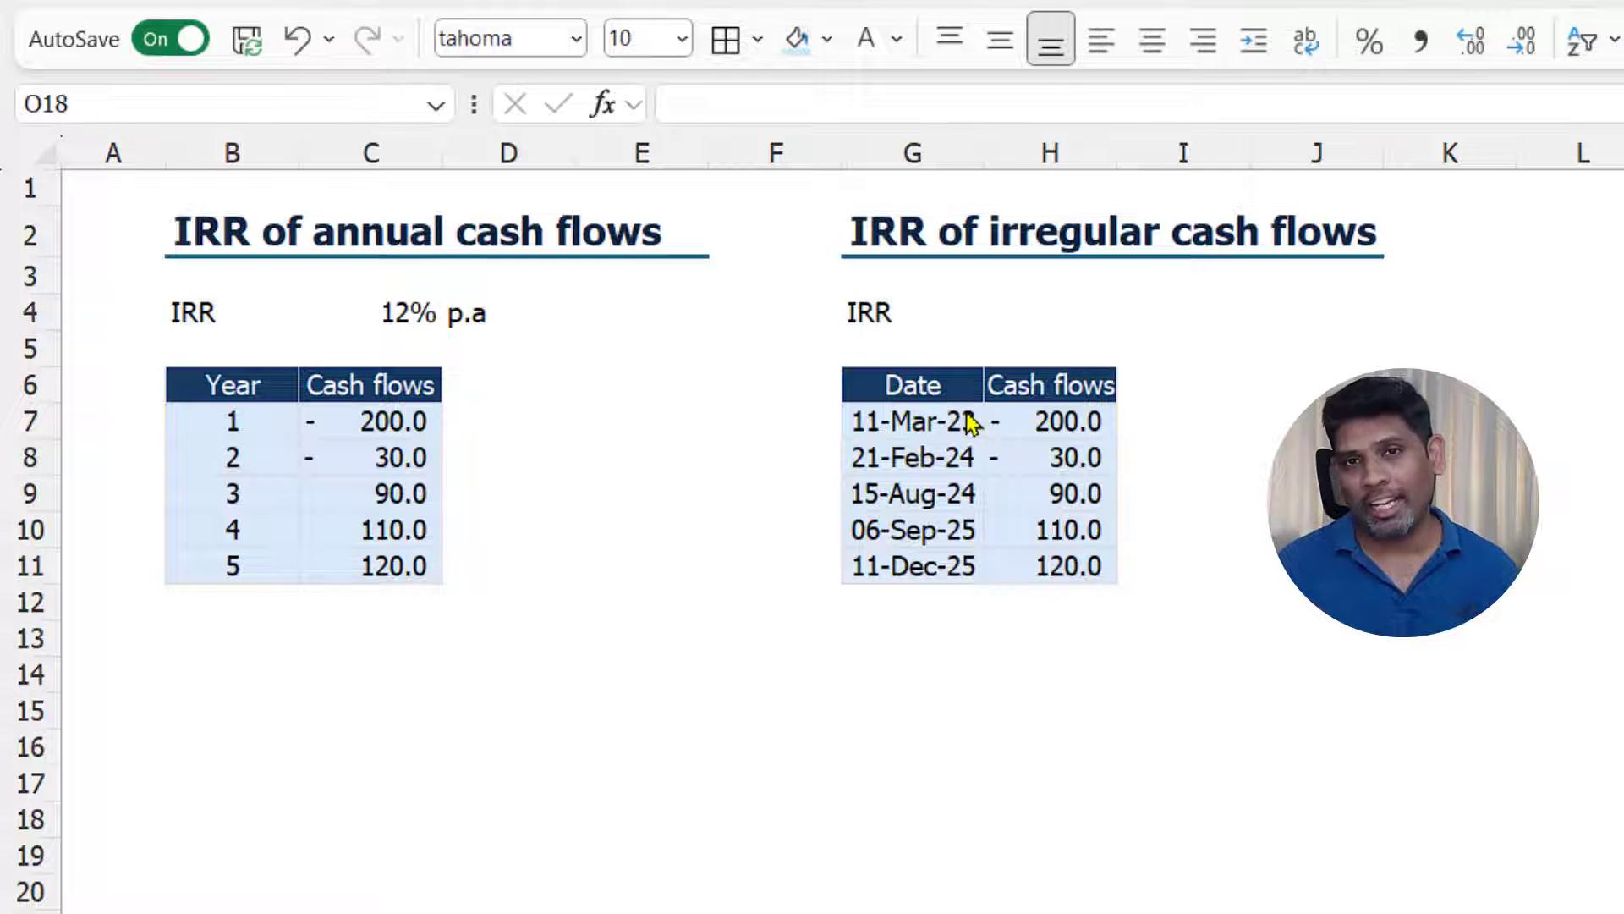
- Enter =XIRR(H7:H11, G7:G11) in H4, returning 17% for the dated cash flows
click(1045, 313)
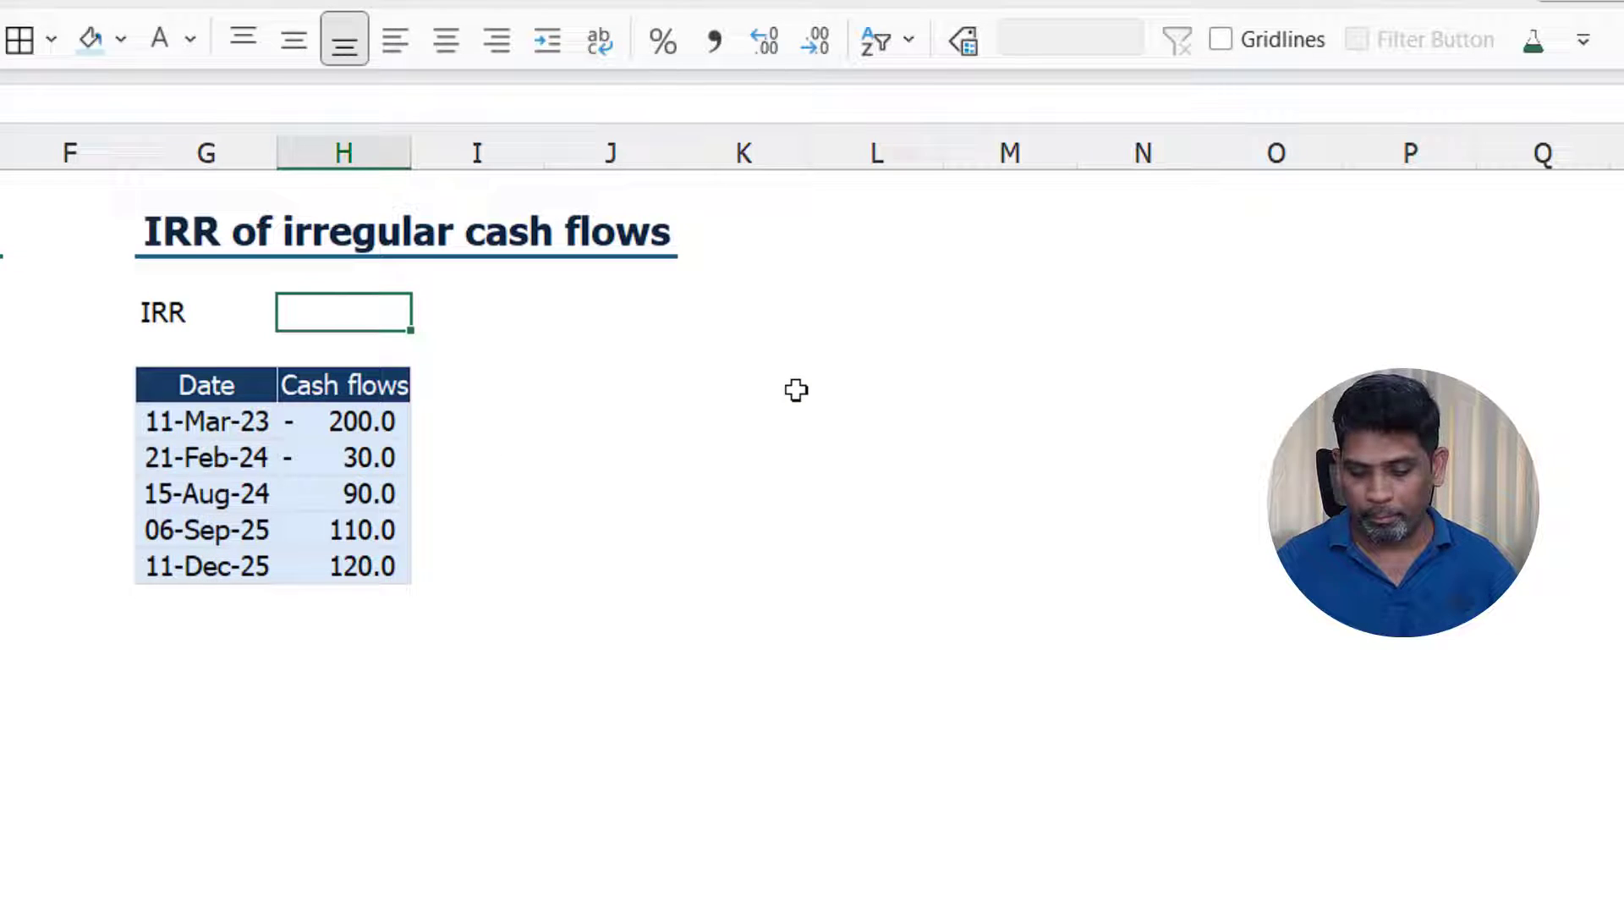
text(=XIRR()
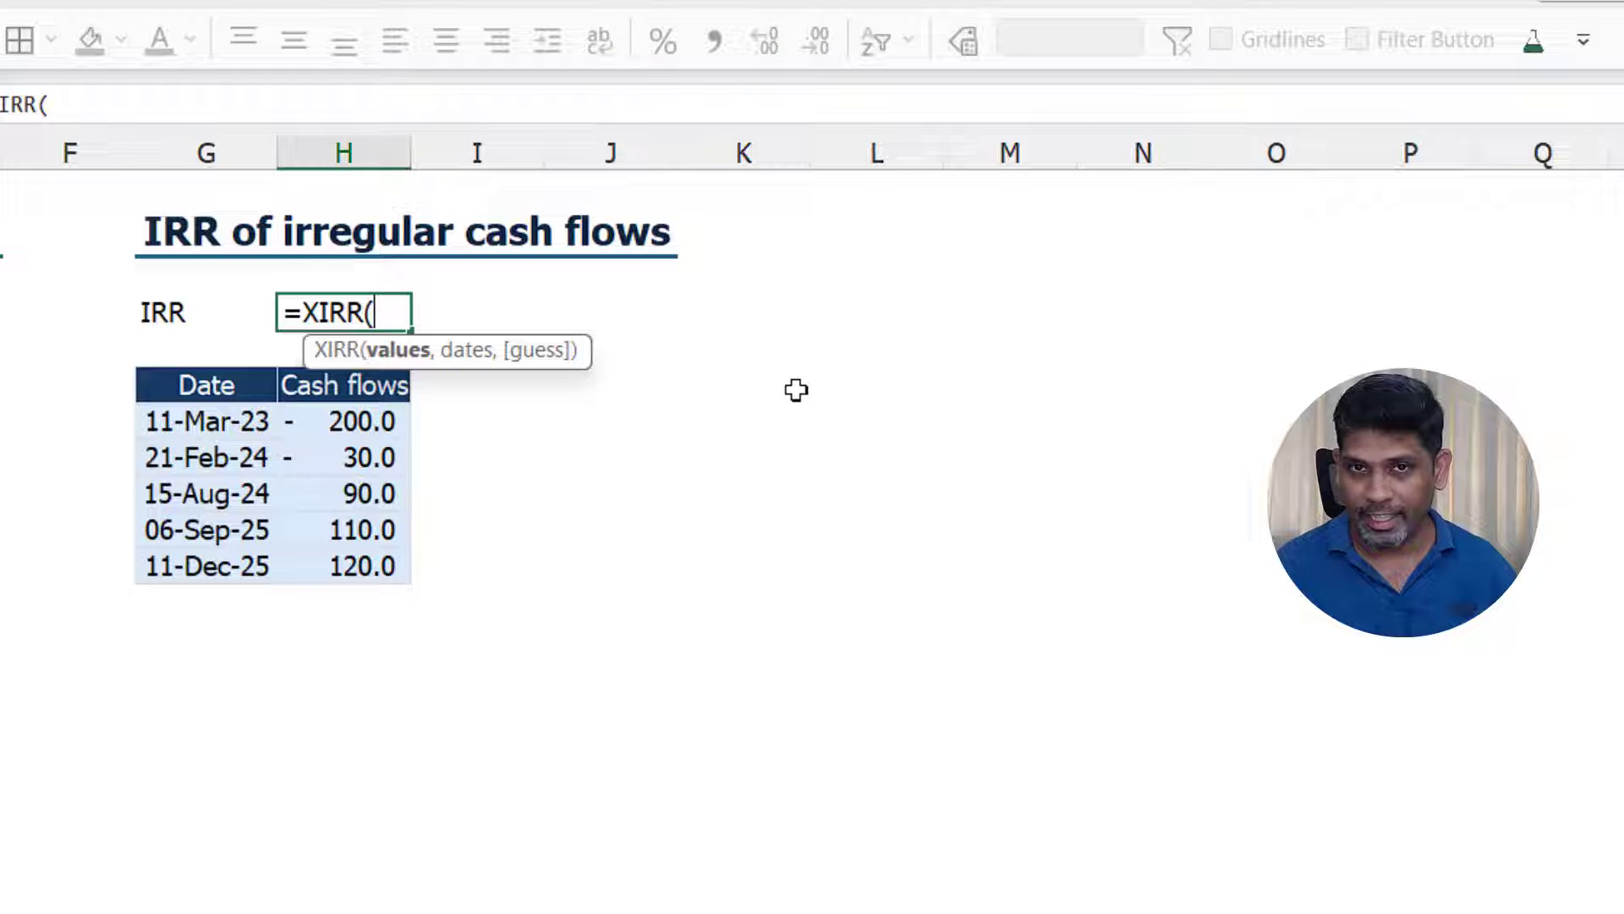
key(Down)
key(Down)
key(Down)
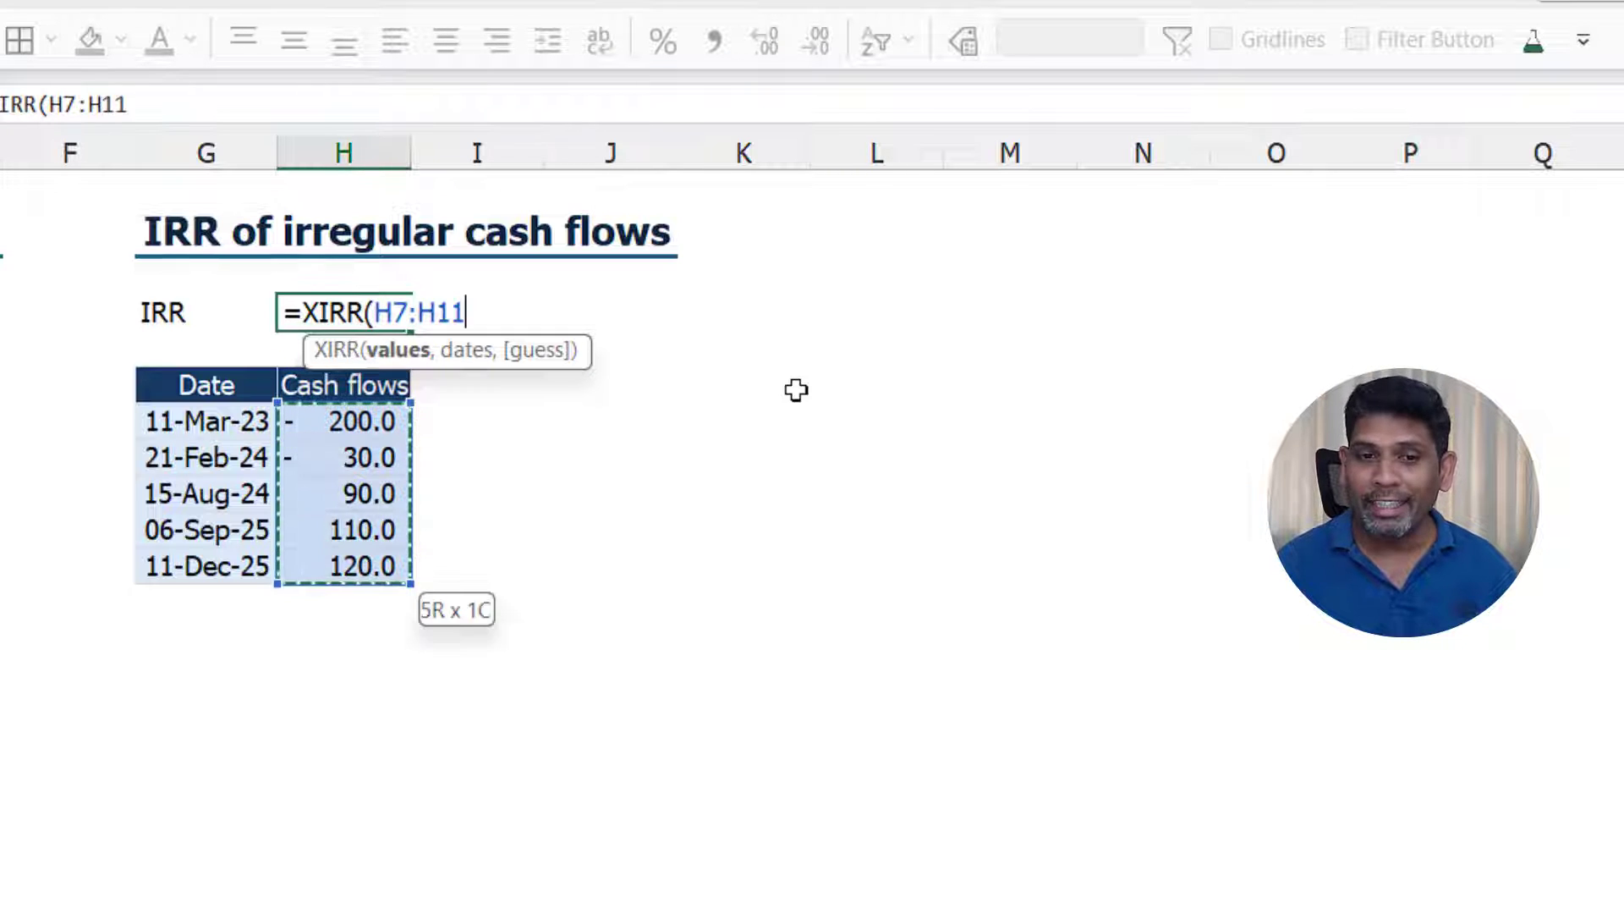
key(ctrl+shift+Down)
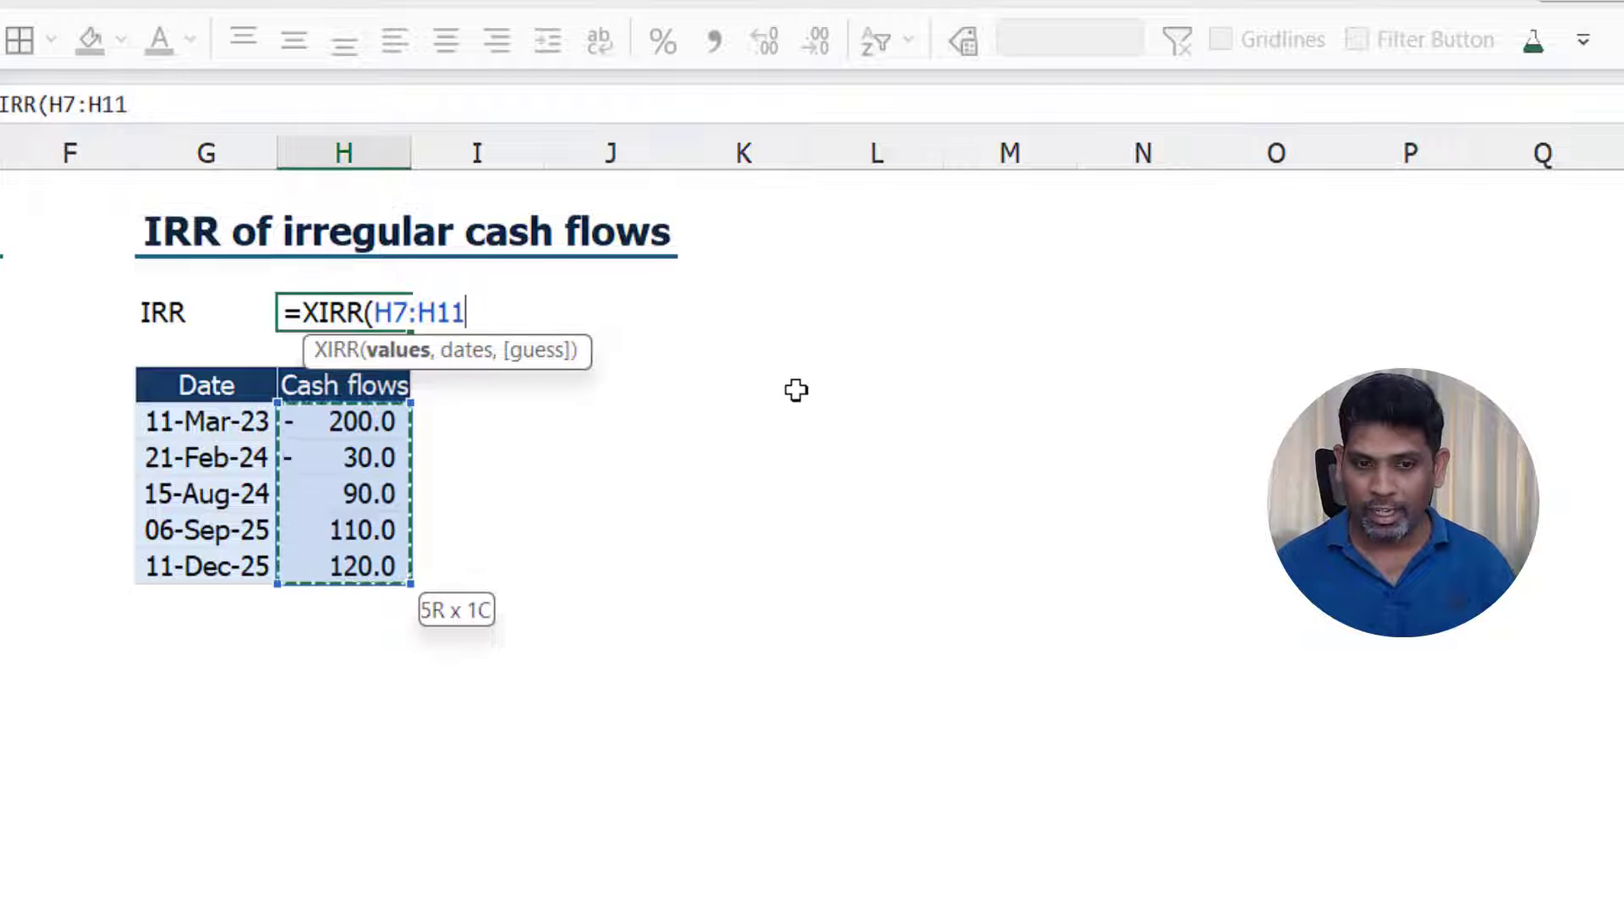
text(,)
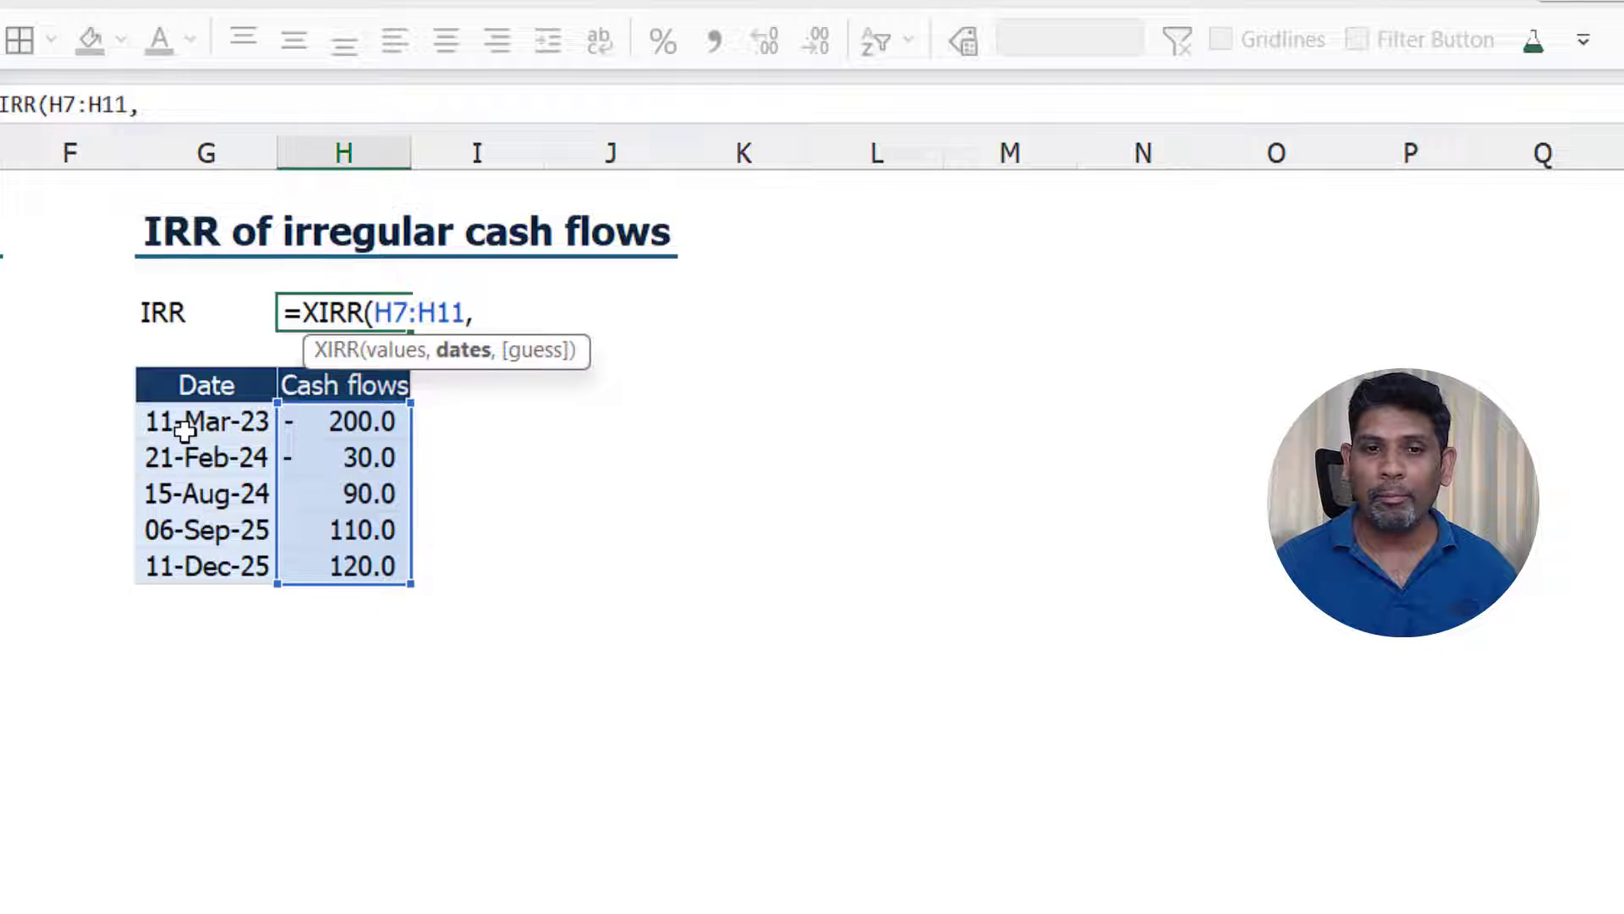
drag(182, 430, 181, 567)
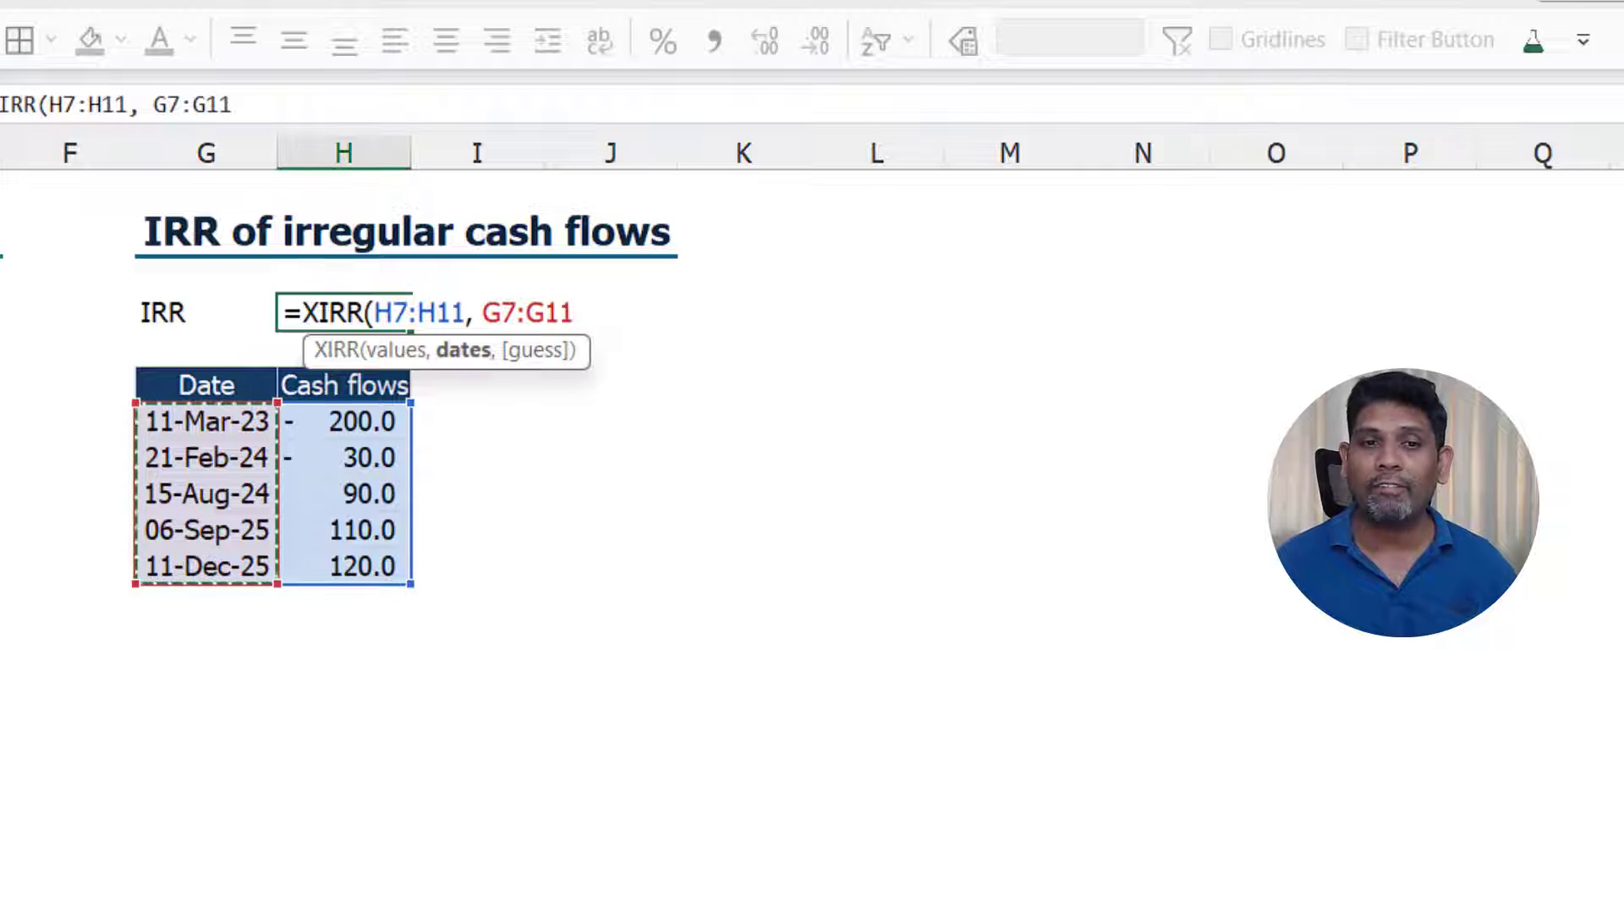
text())
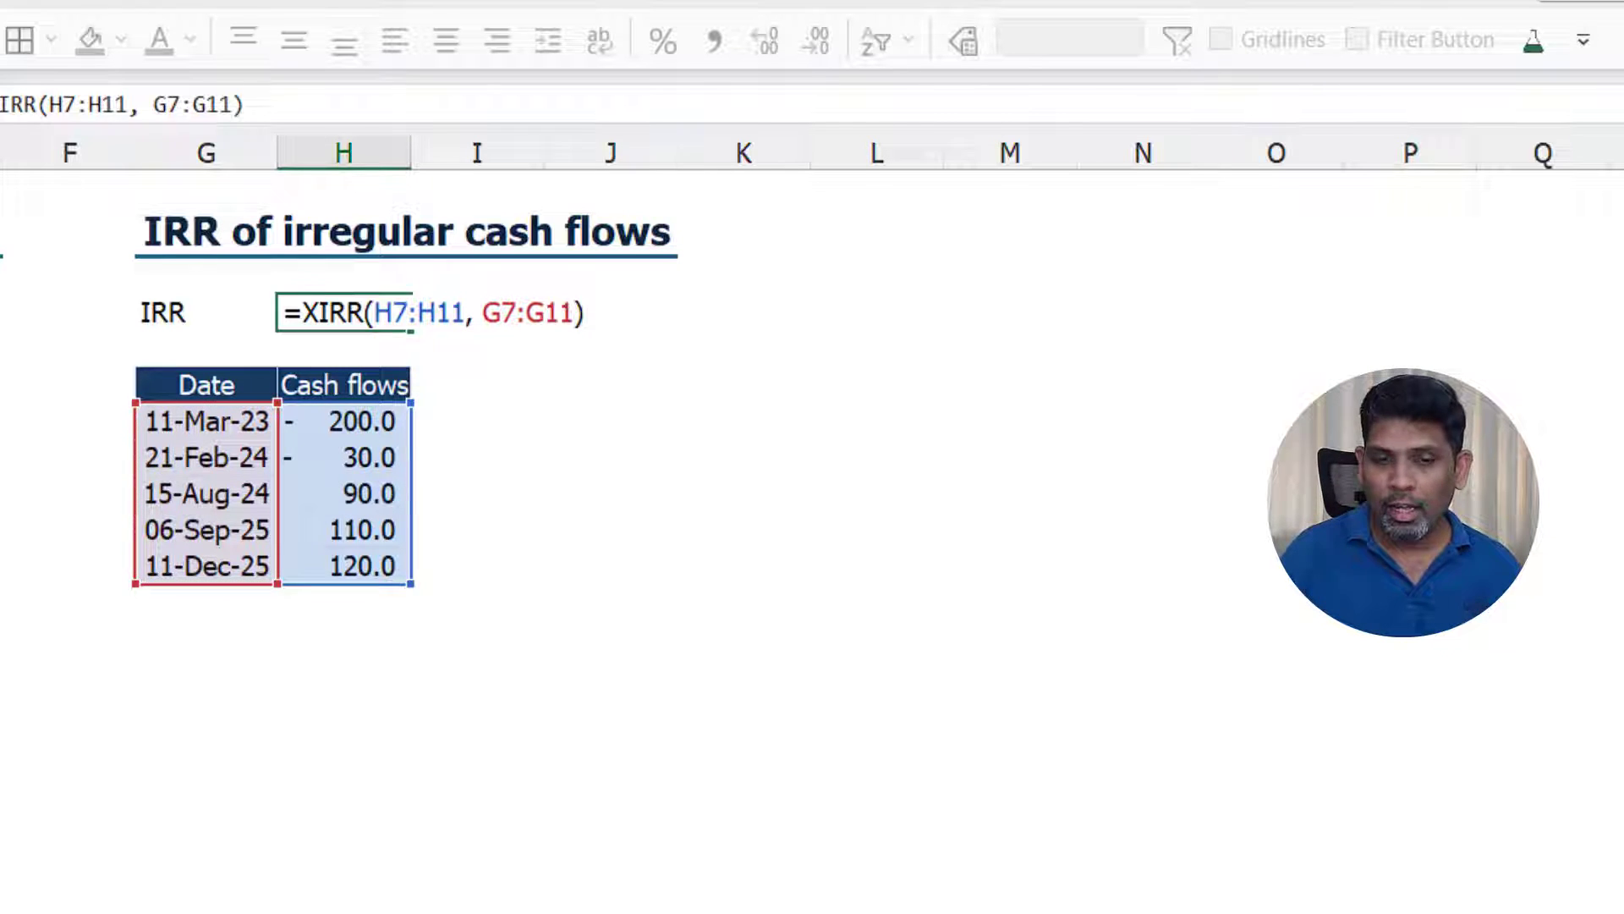
key(Return)
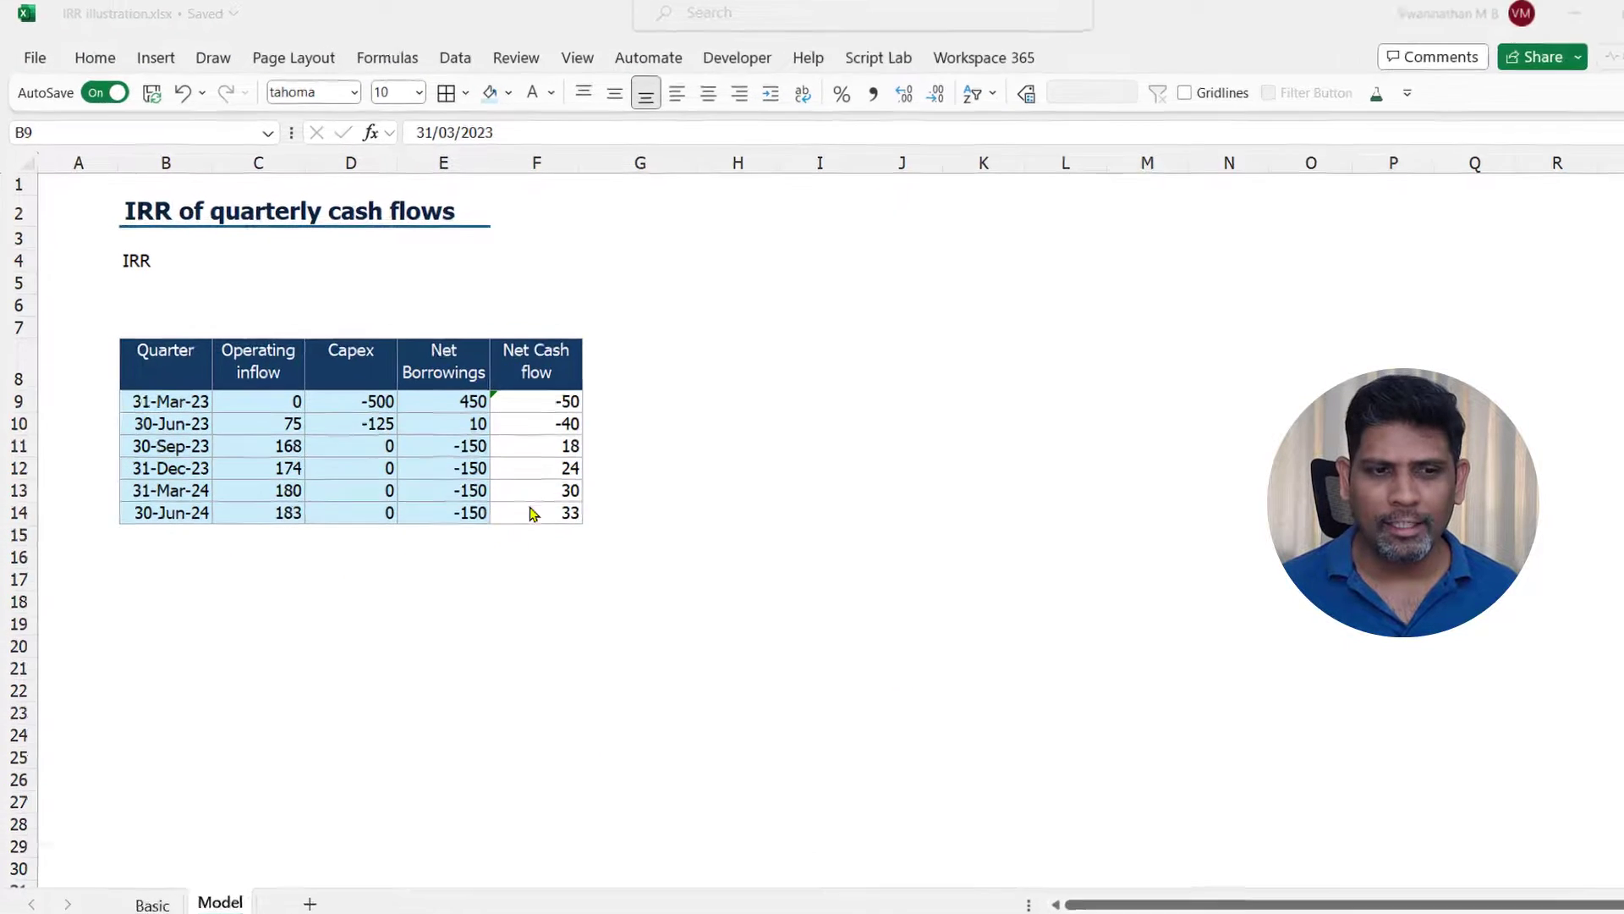
- On the Model sheet, enter =IRR(F9:F14) in C4 for a 4.8% quarterly rate
key(ctrl+shift+Down)
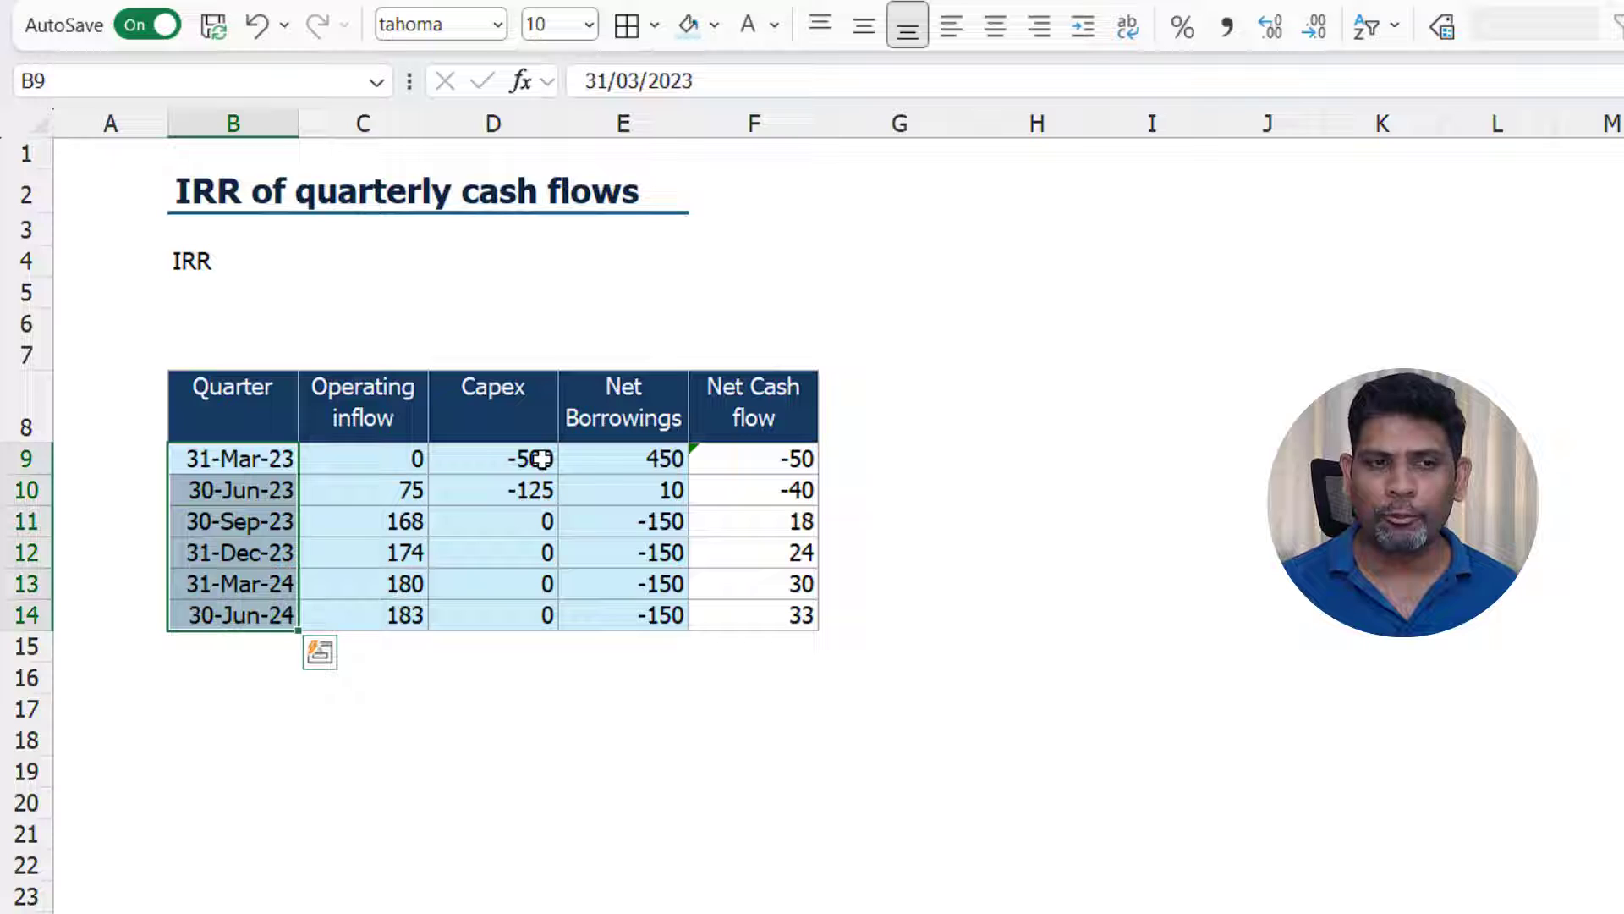
key(Right)
key(Right)
key(Right)
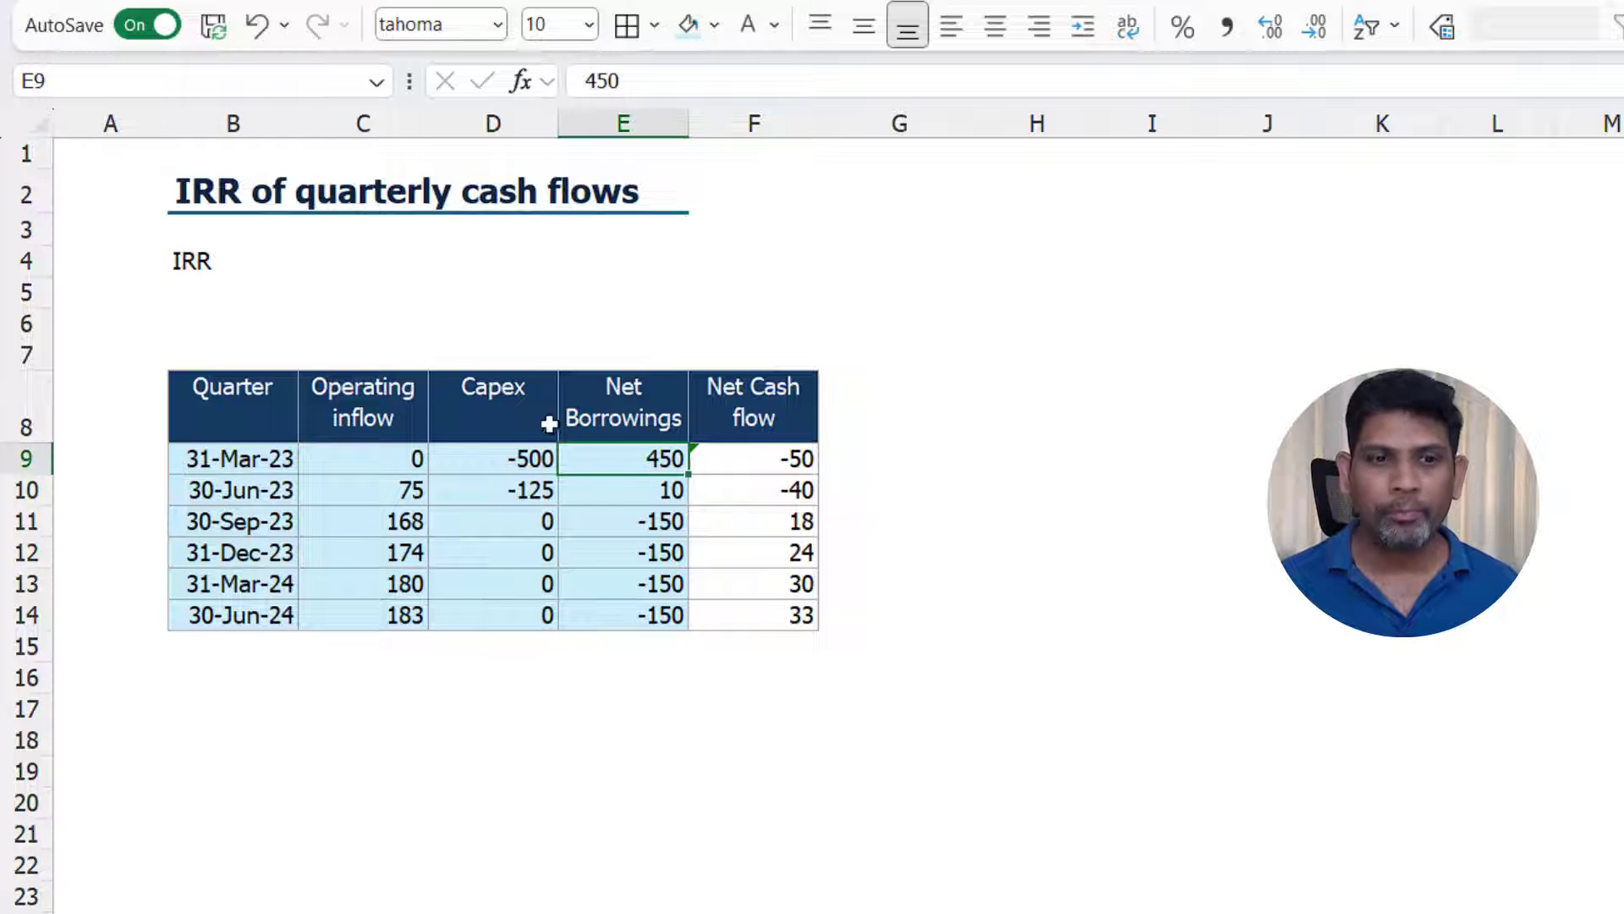
click(363, 265)
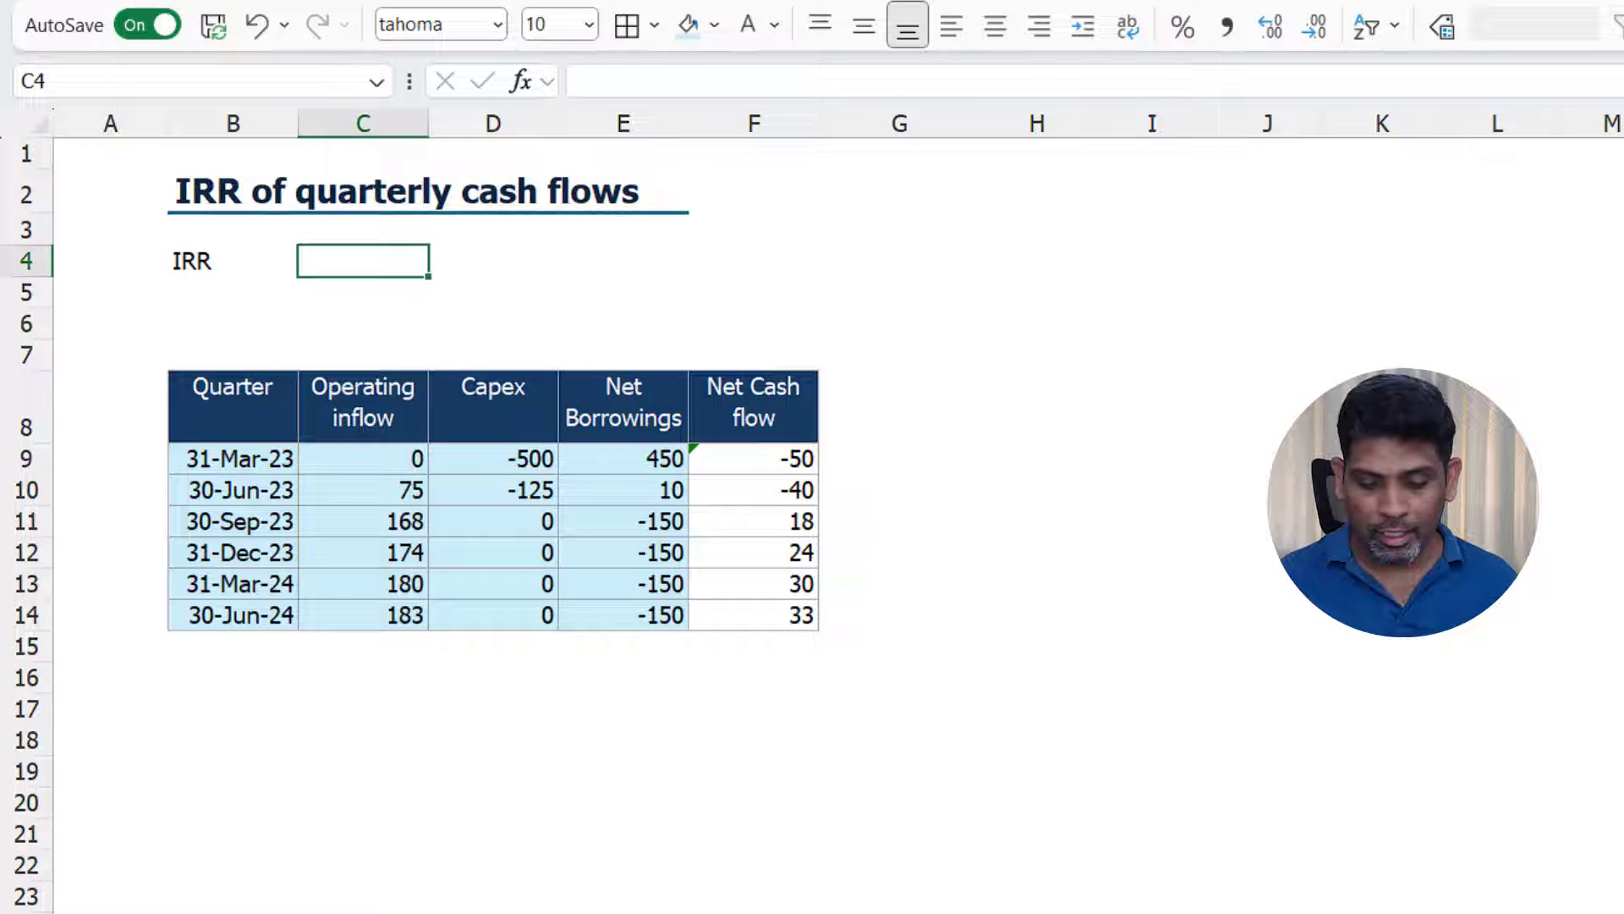
text(=IRR()
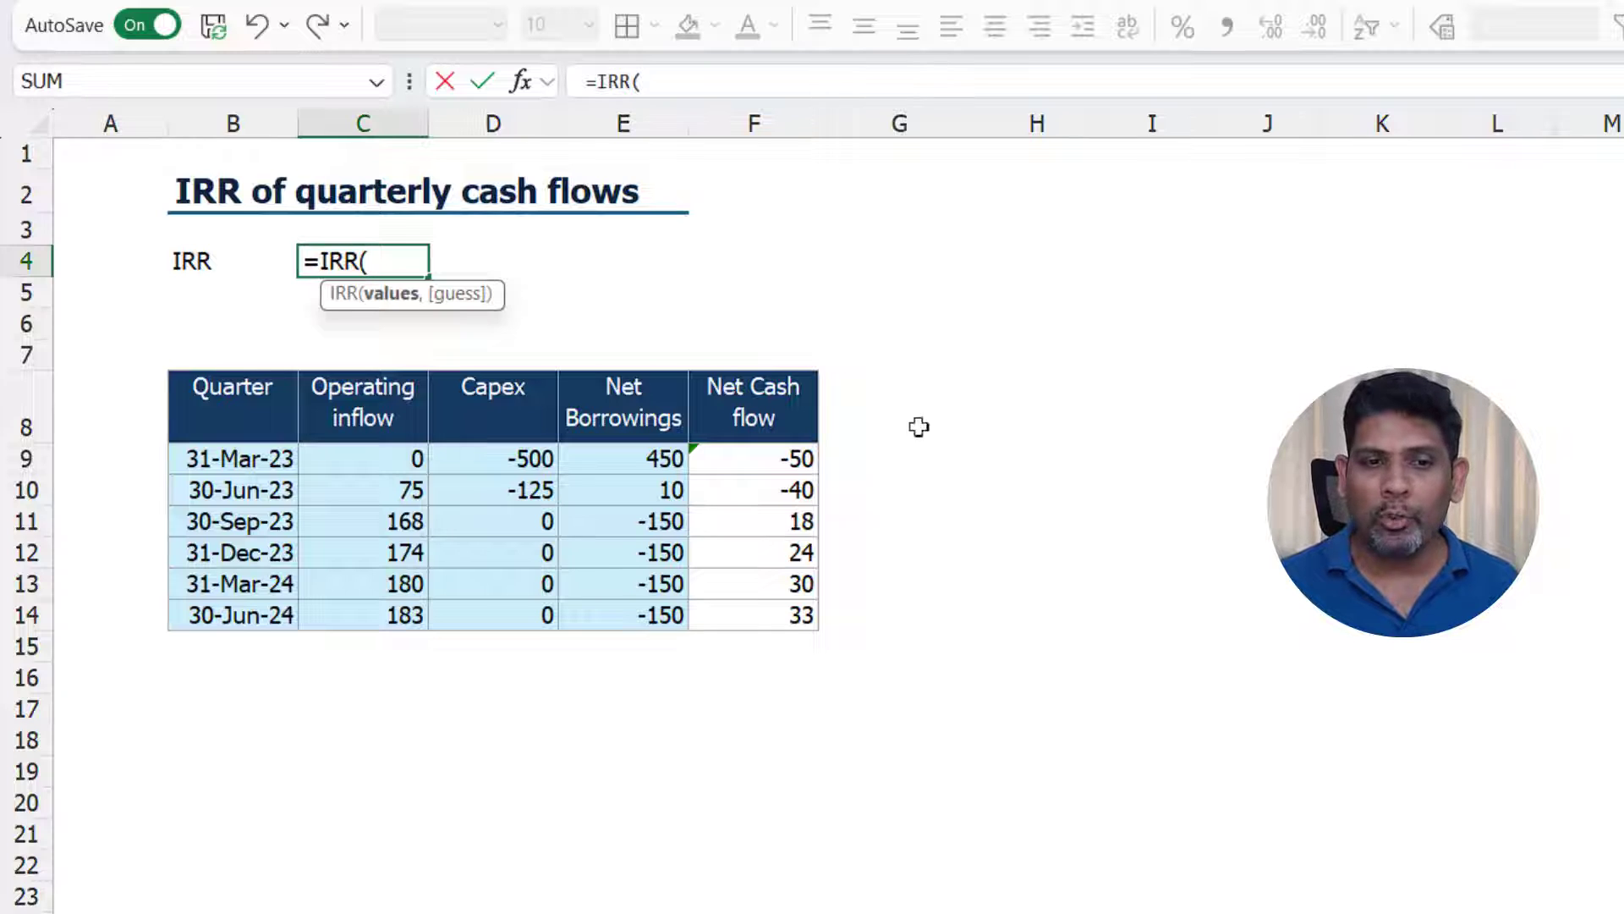
drag(743, 467, 744, 614)
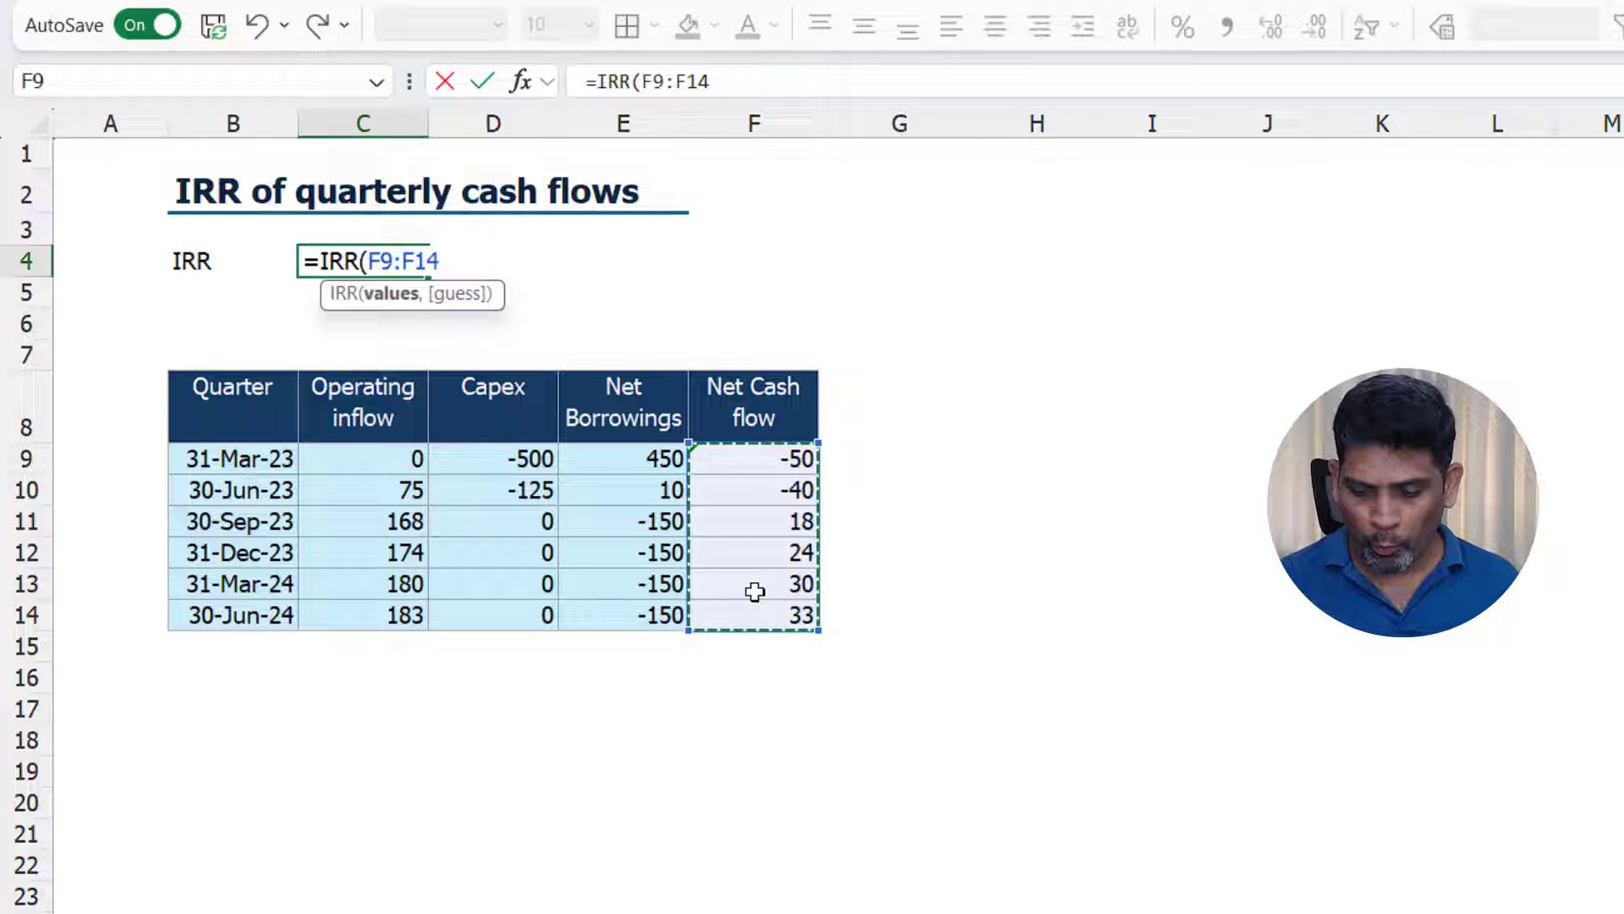
key(Return)
key(Up)
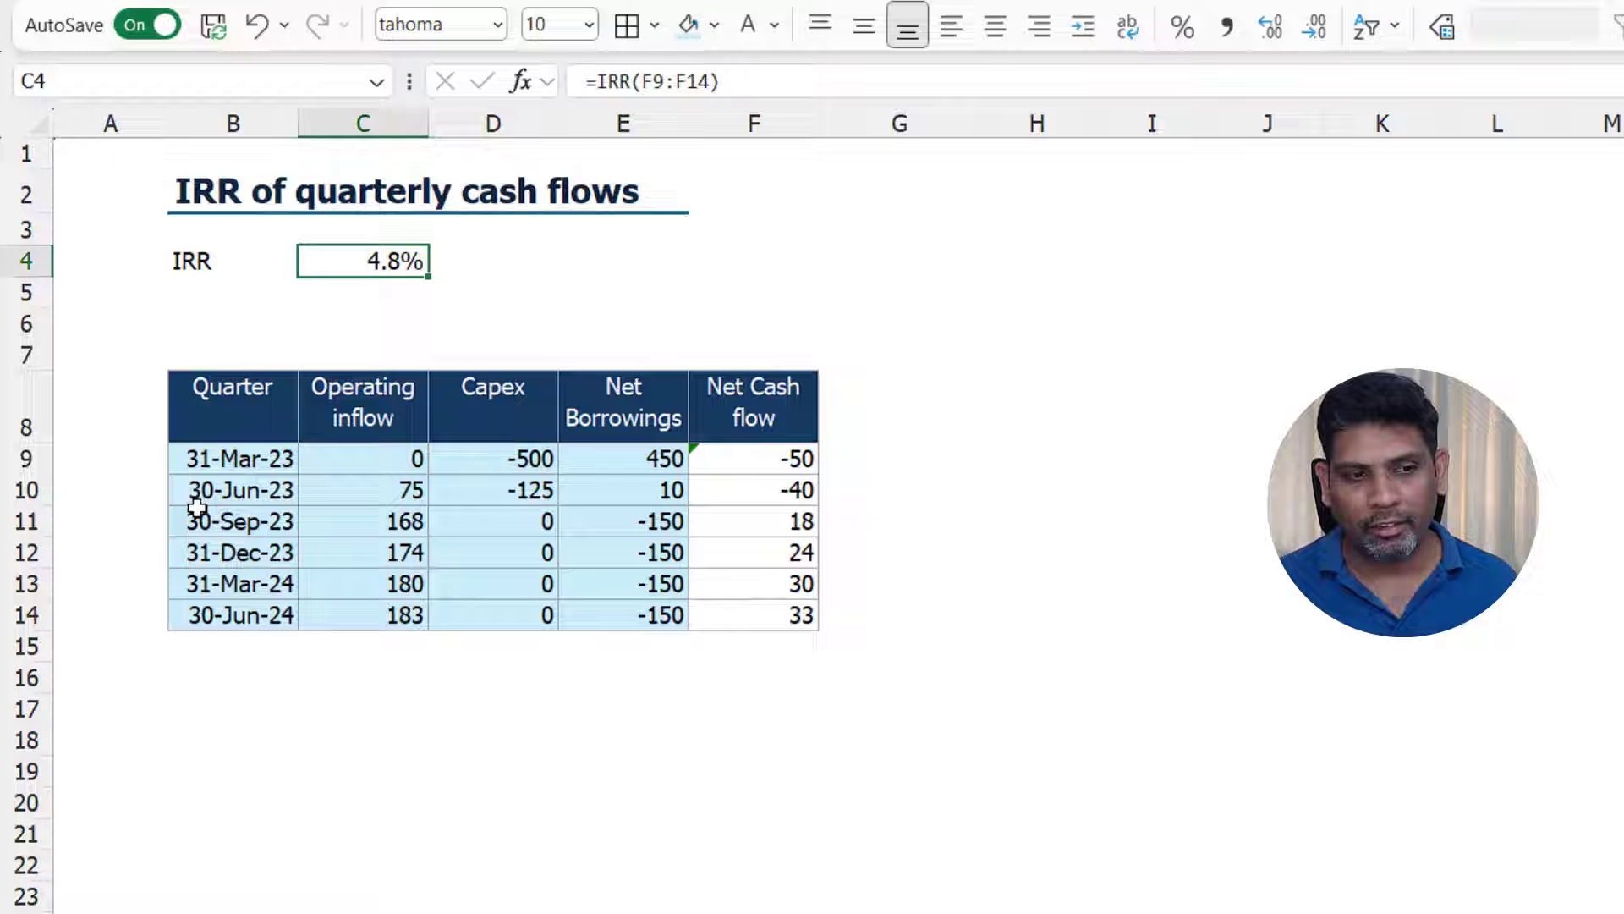
- Label B6 'XIRR' and enter =XIRR(F9:F14, B9:B14) in C6, giving 20.6%
drag(210, 466, 214, 506)
click(188, 321)
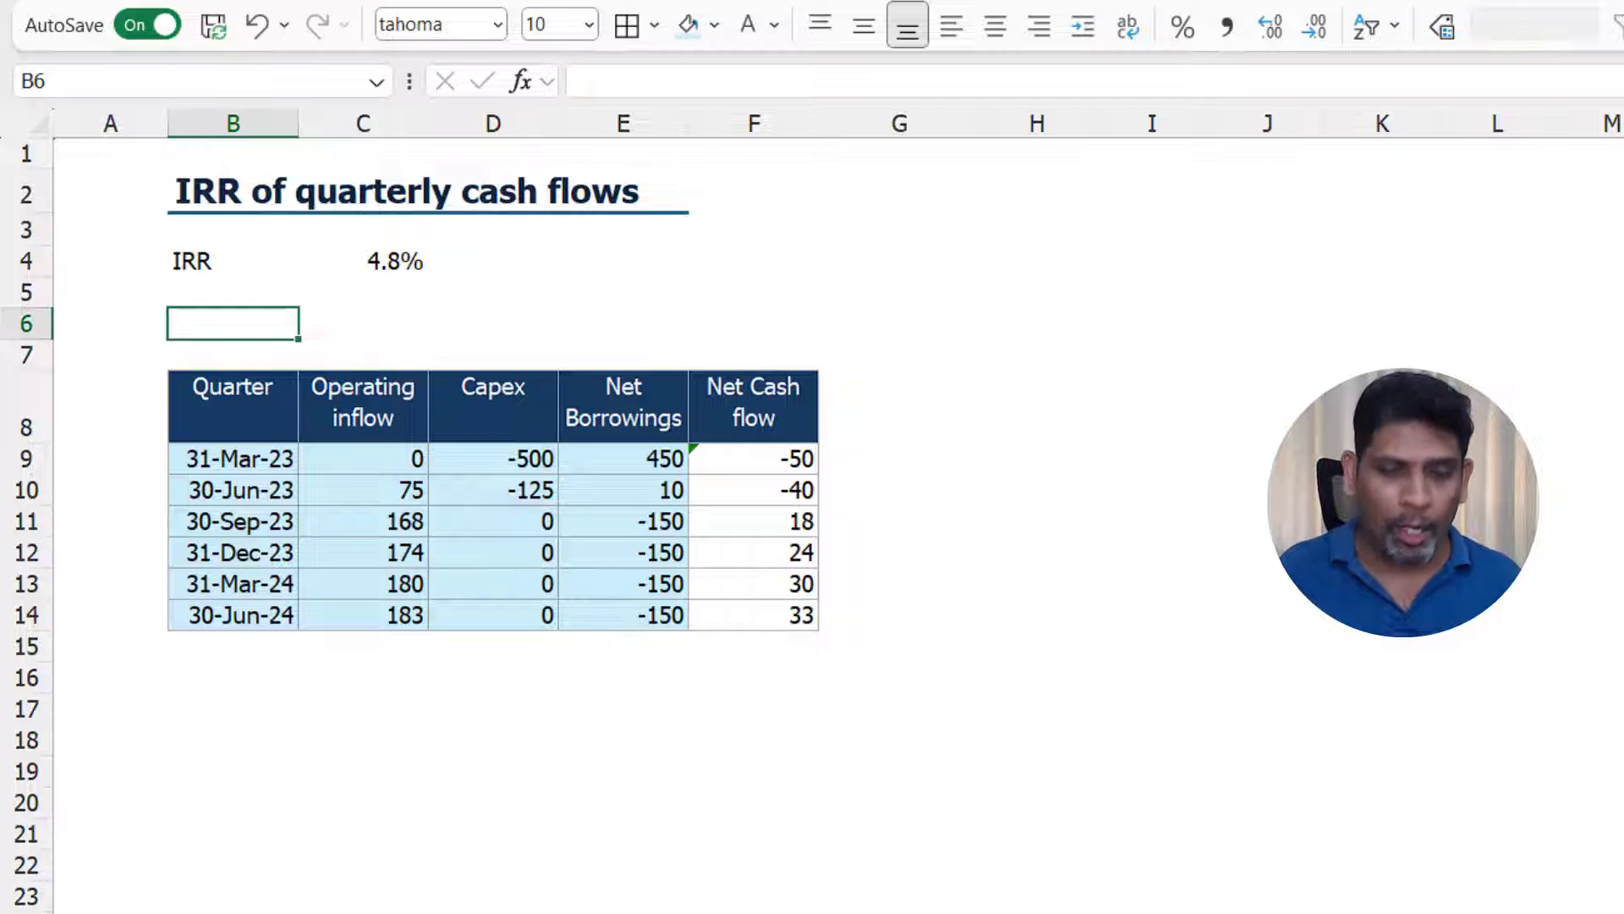
text(XIRR)
key(Tab)
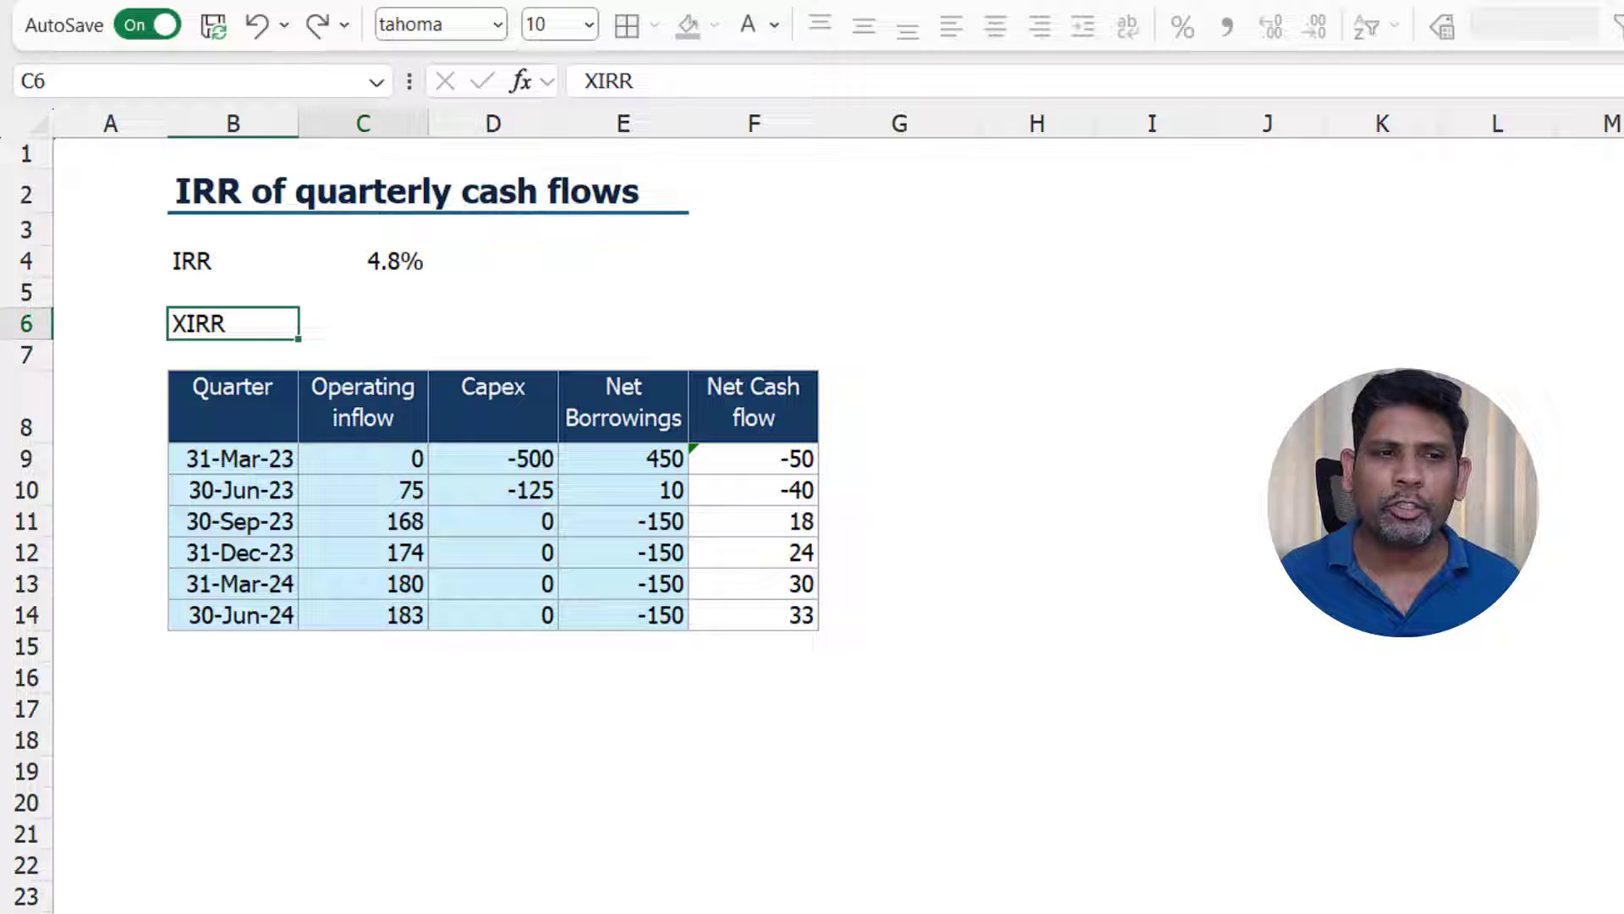
text(=XIRR()
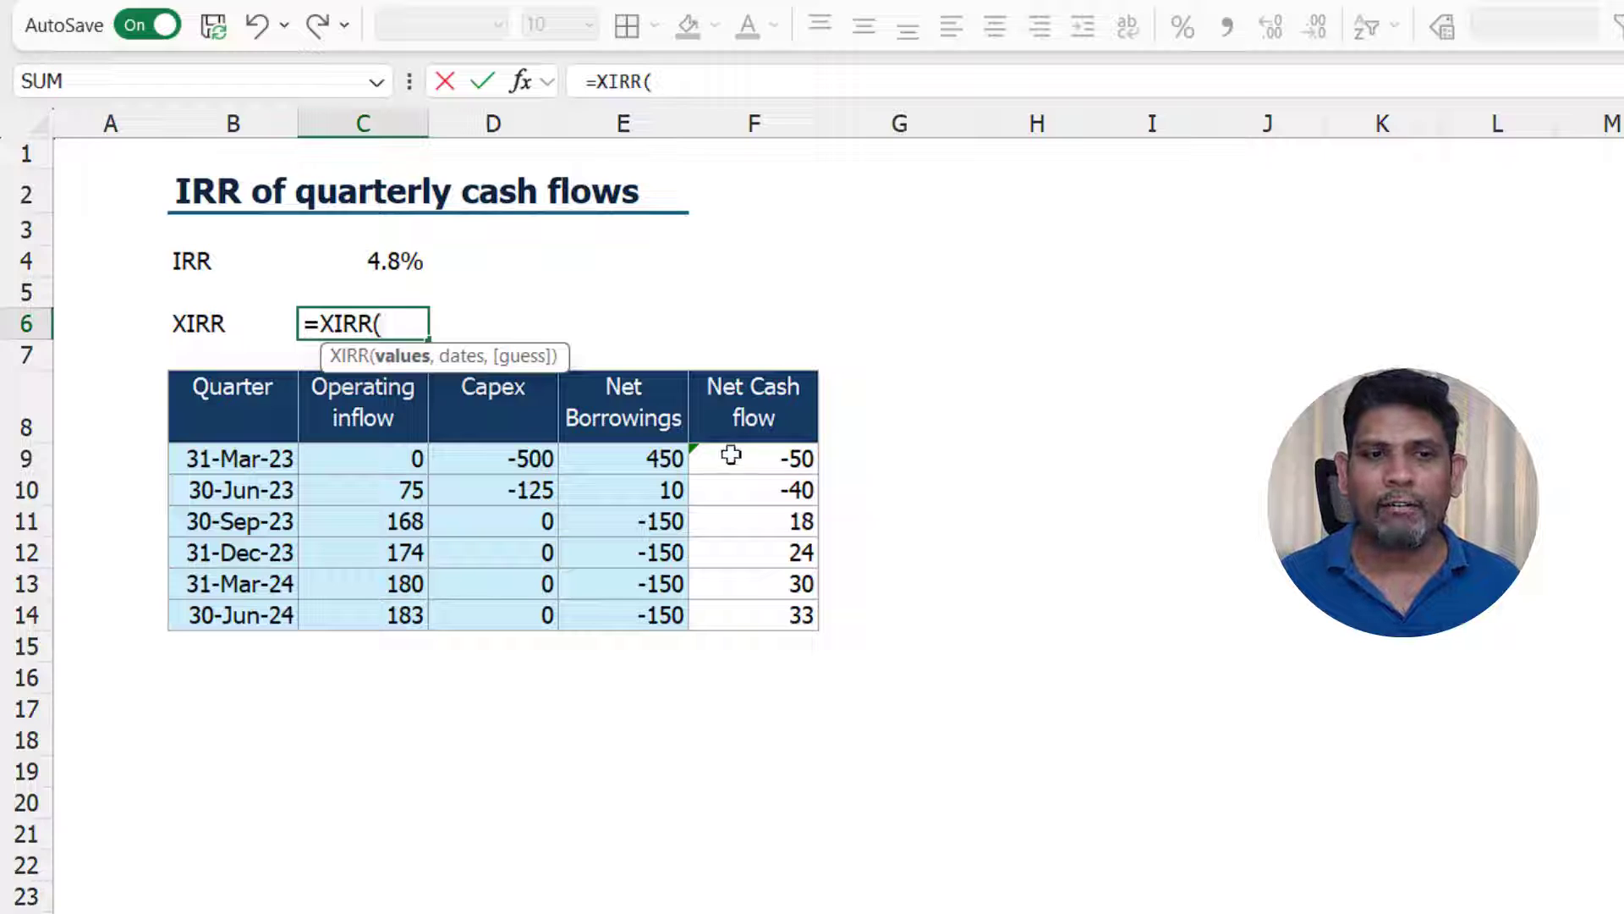
drag(729, 457, 762, 619)
text(,)
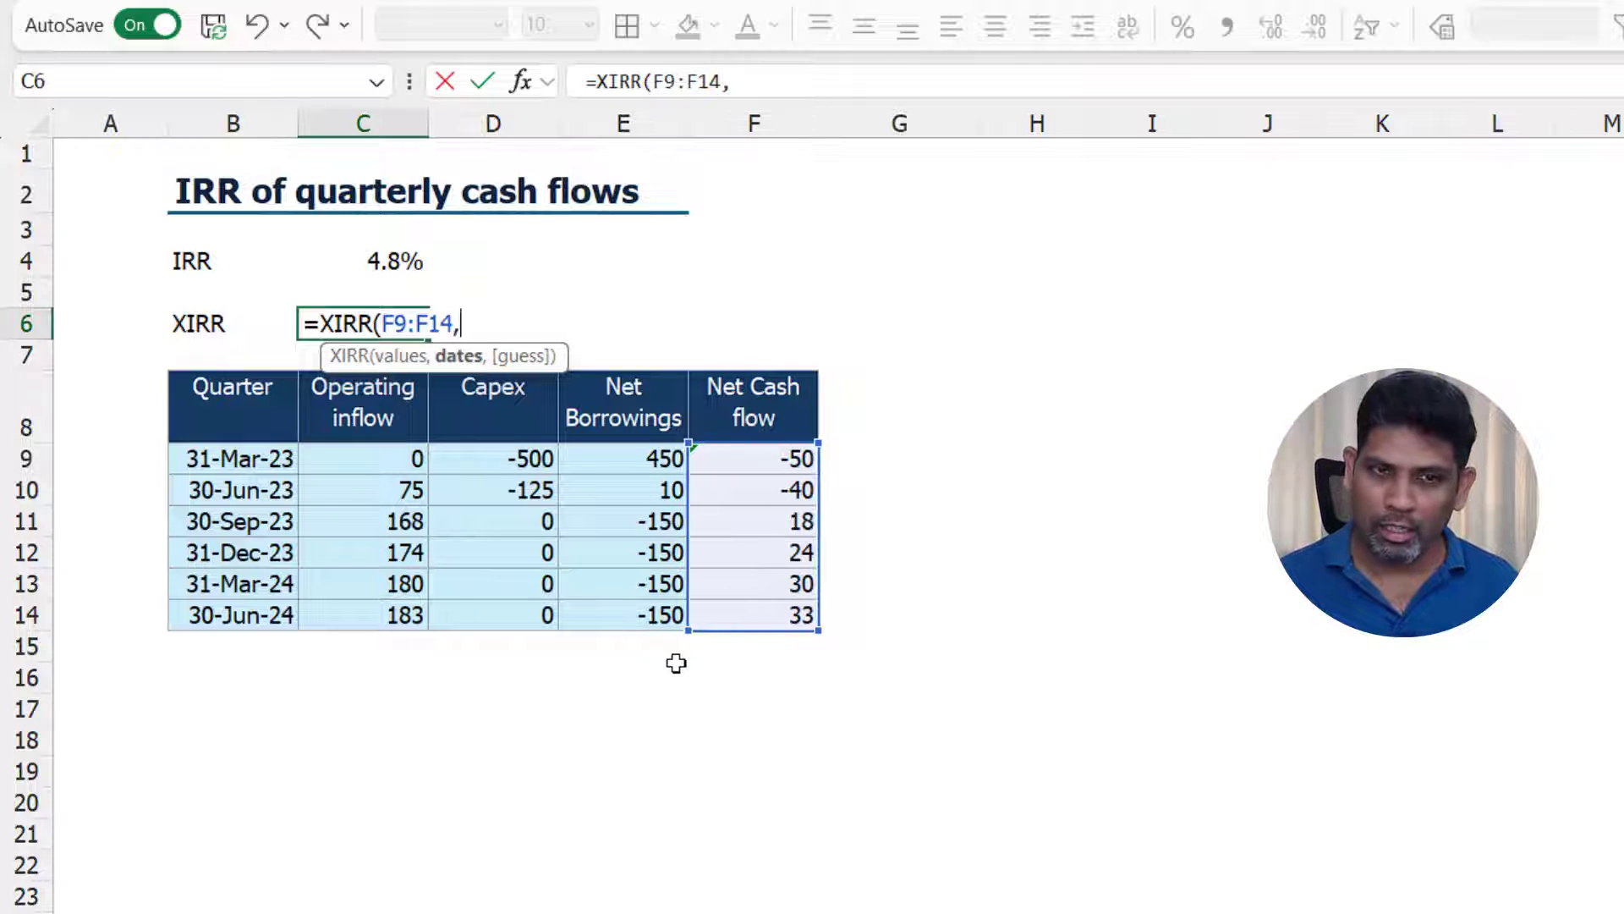
drag(193, 457, 193, 610)
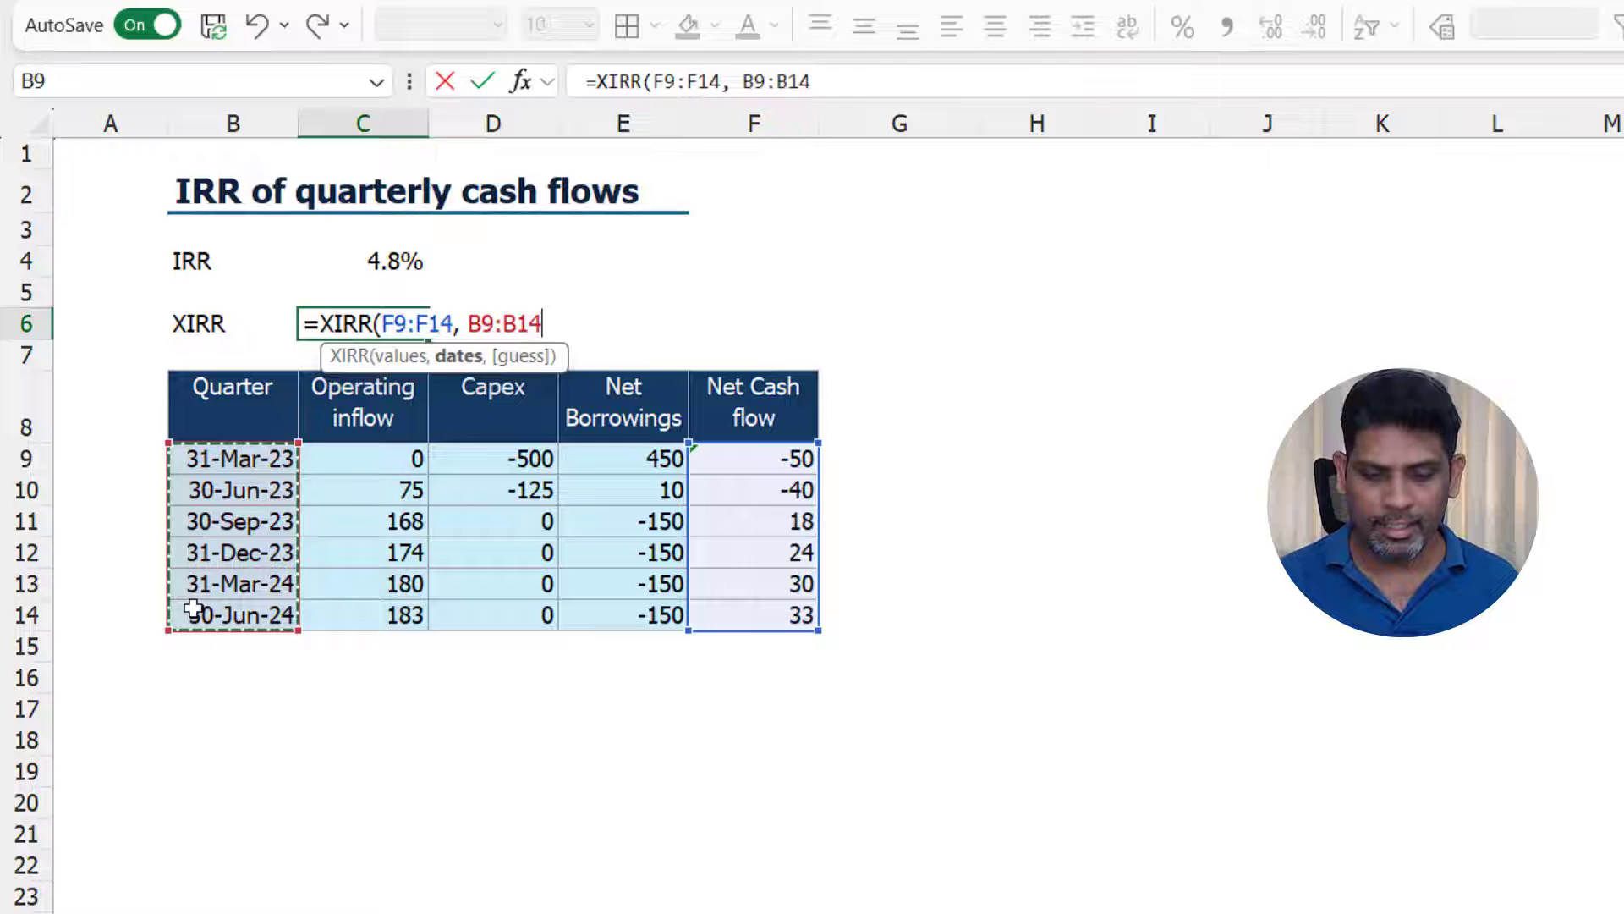
key(Return)
- Check the XIRR formula in C6 and the IRR formula in C4, then edit the B4 label
key(Up)
key(Right)
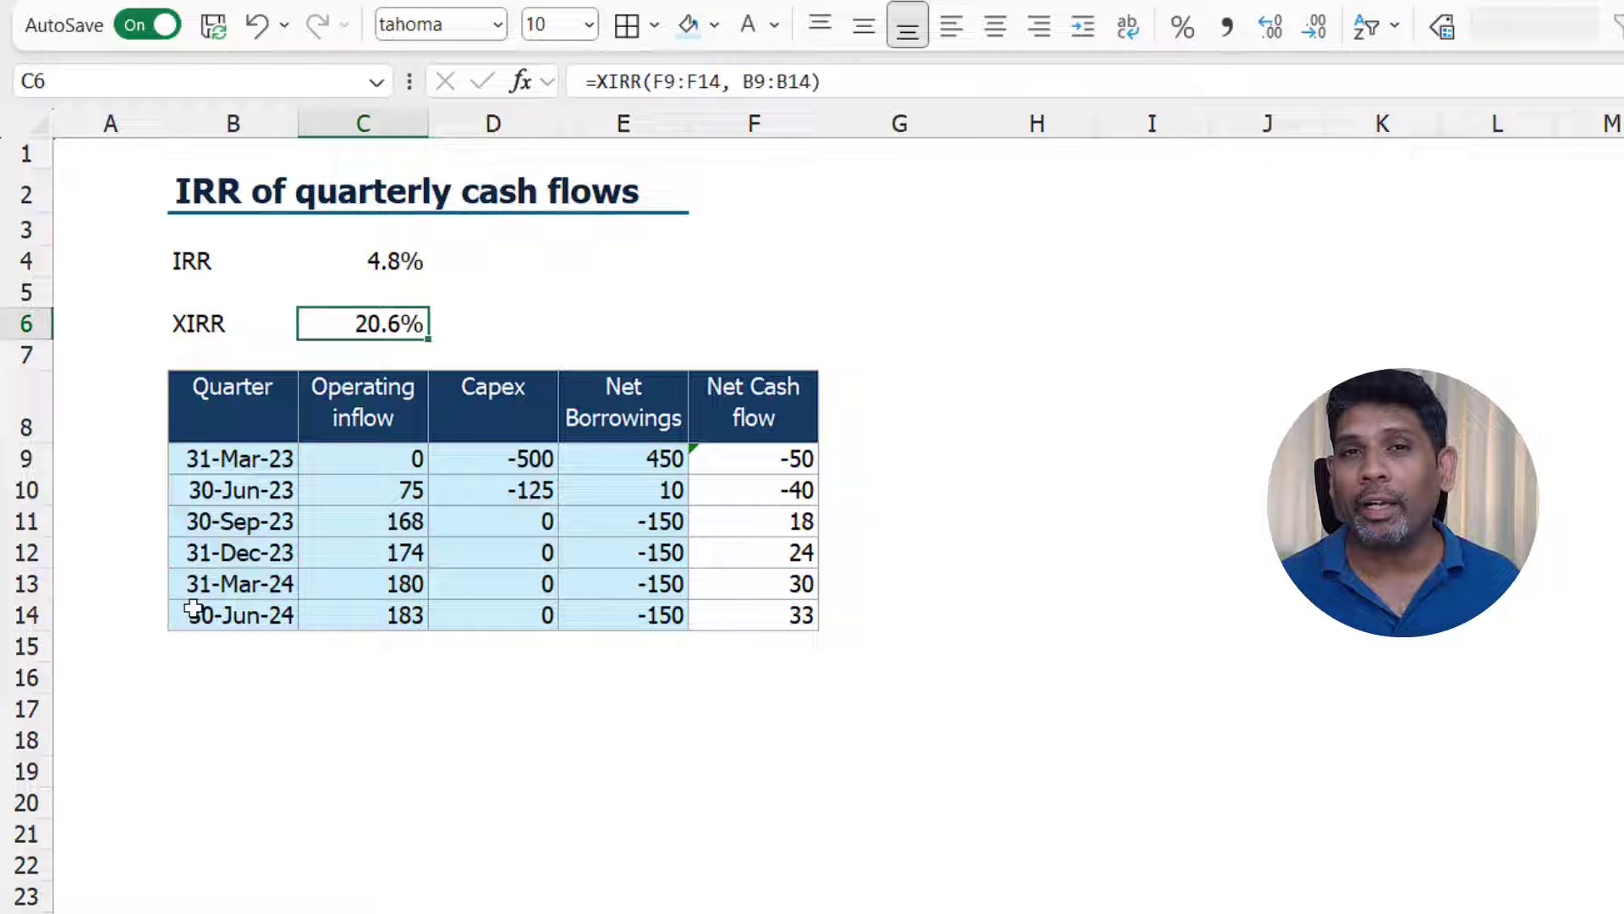
key(Up)
key(Up)
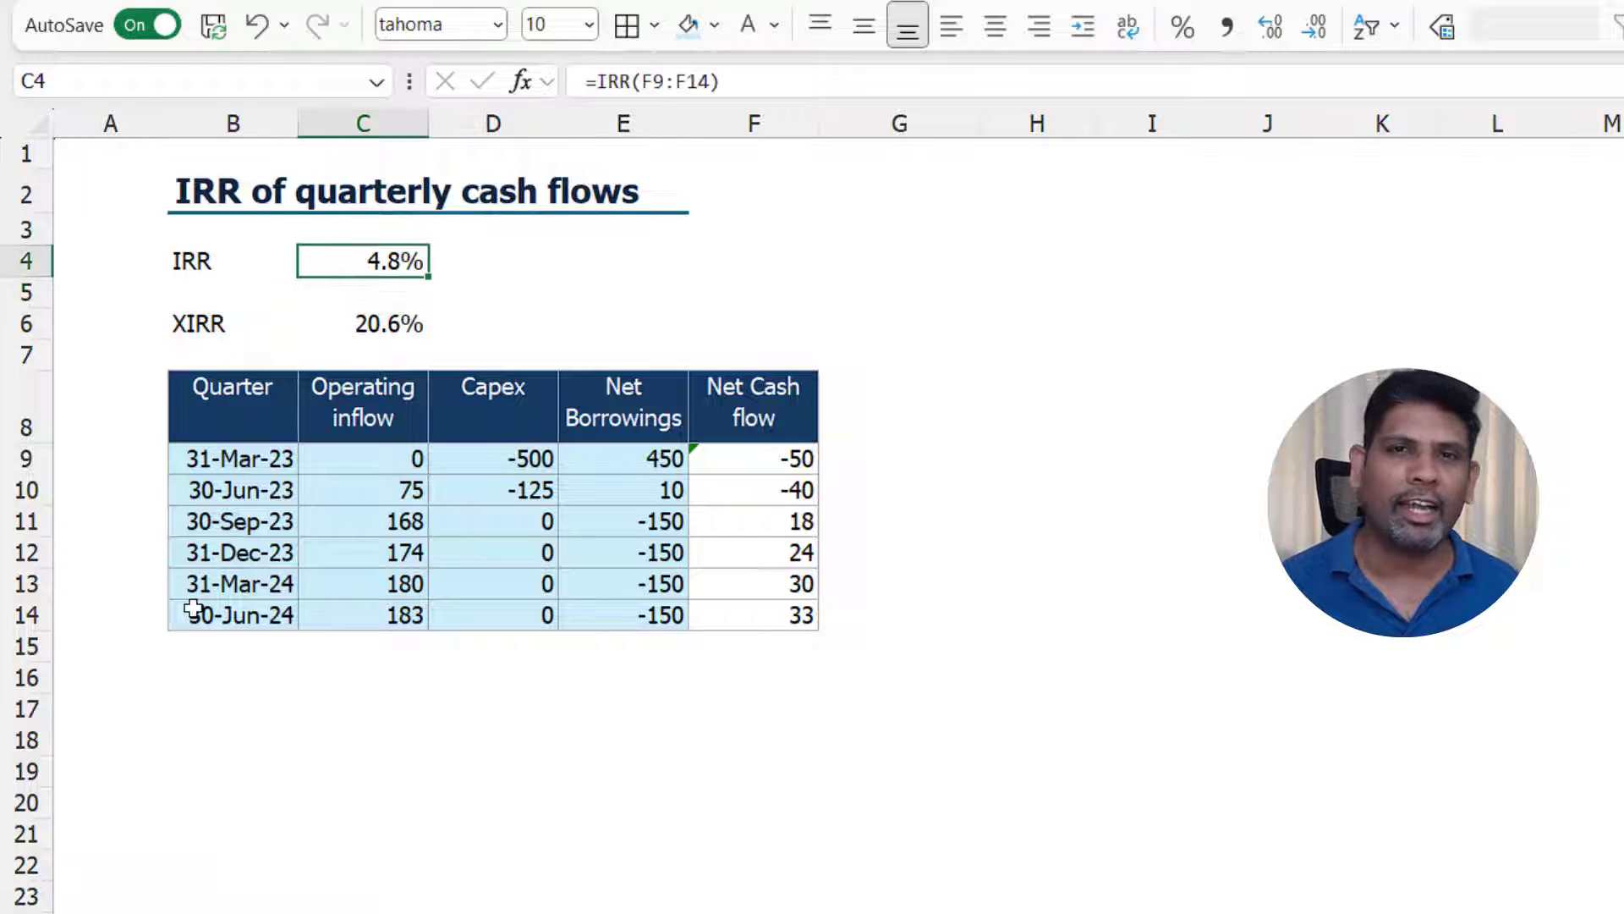
key(Left)
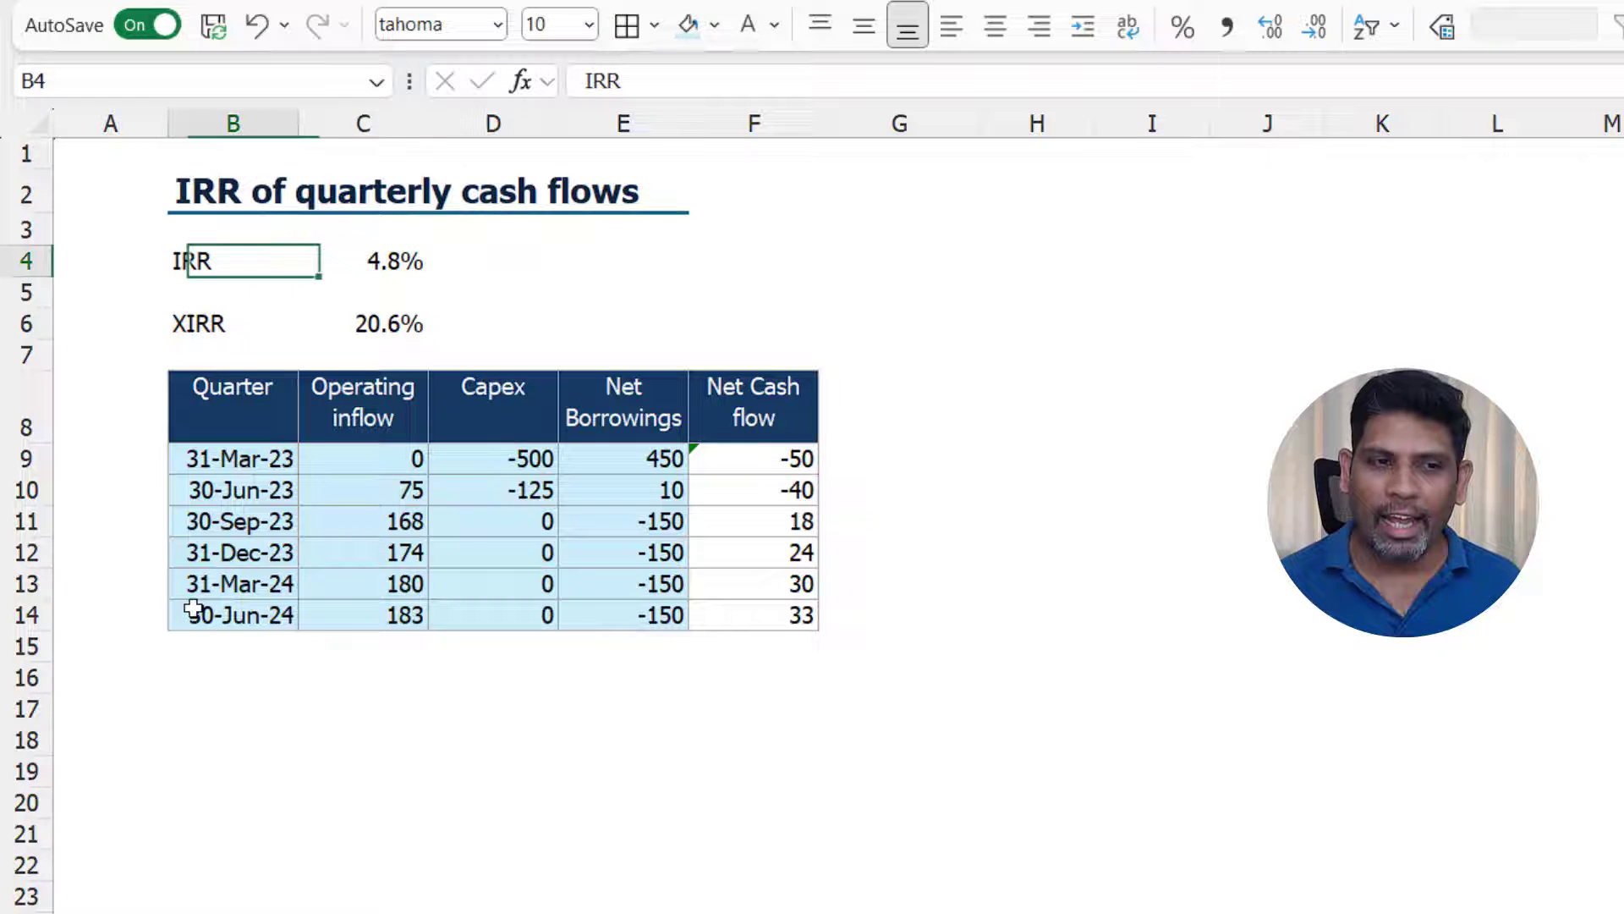
key(F2)
- Rename the B4 label to 'IRR - Qtly' and label B5 'Annual IRR'
text(- Qtly)
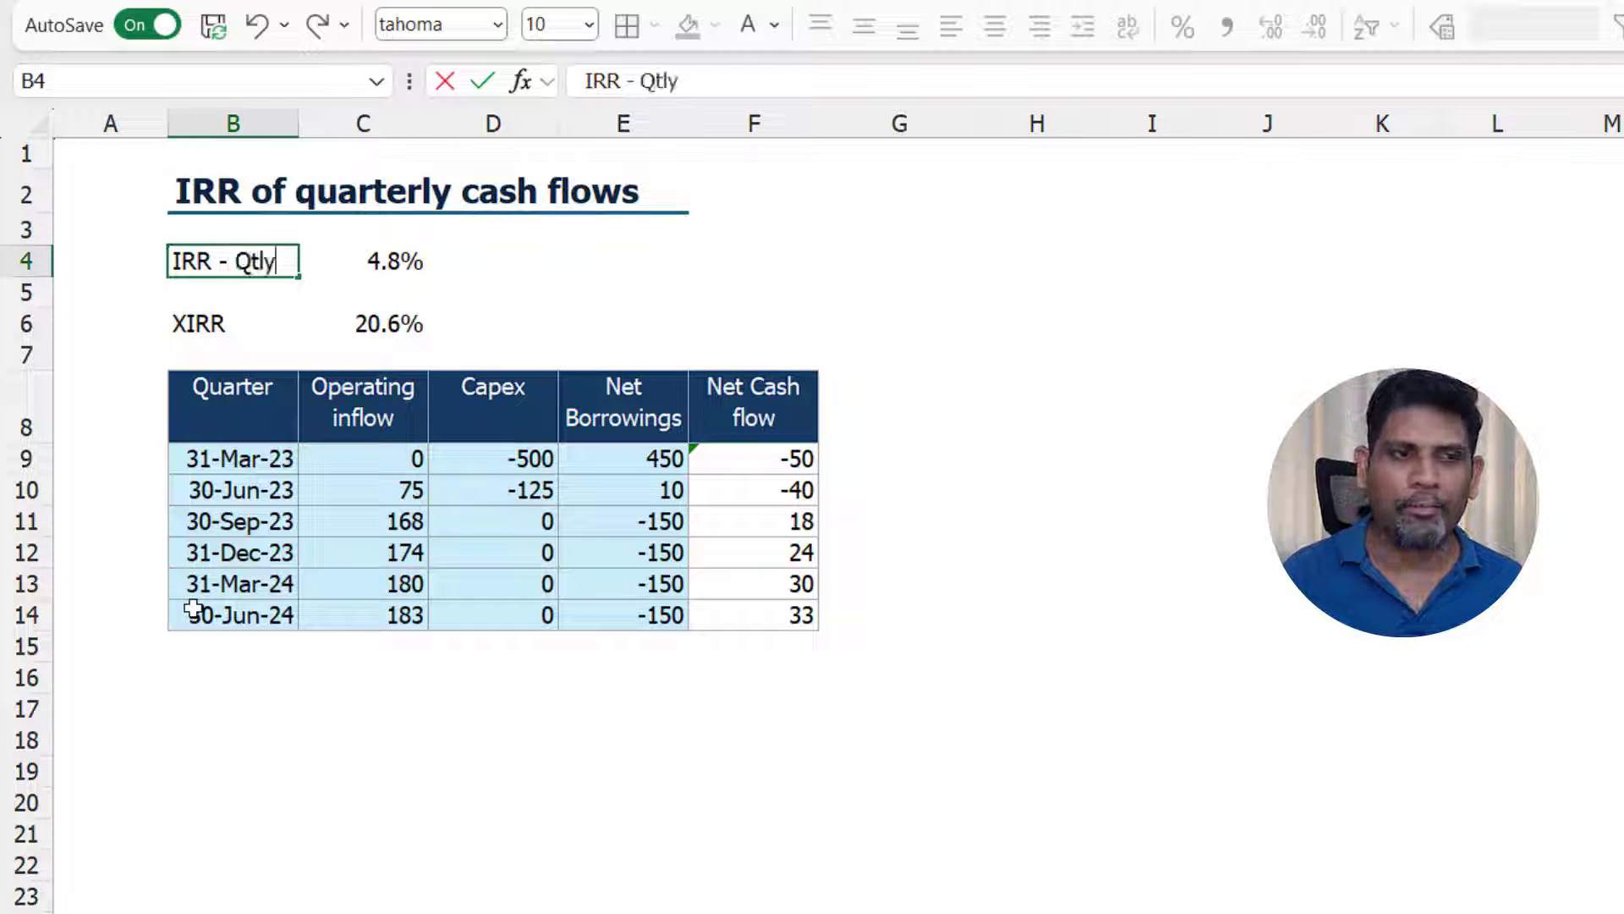
key(Return)
text(Annual IRR)
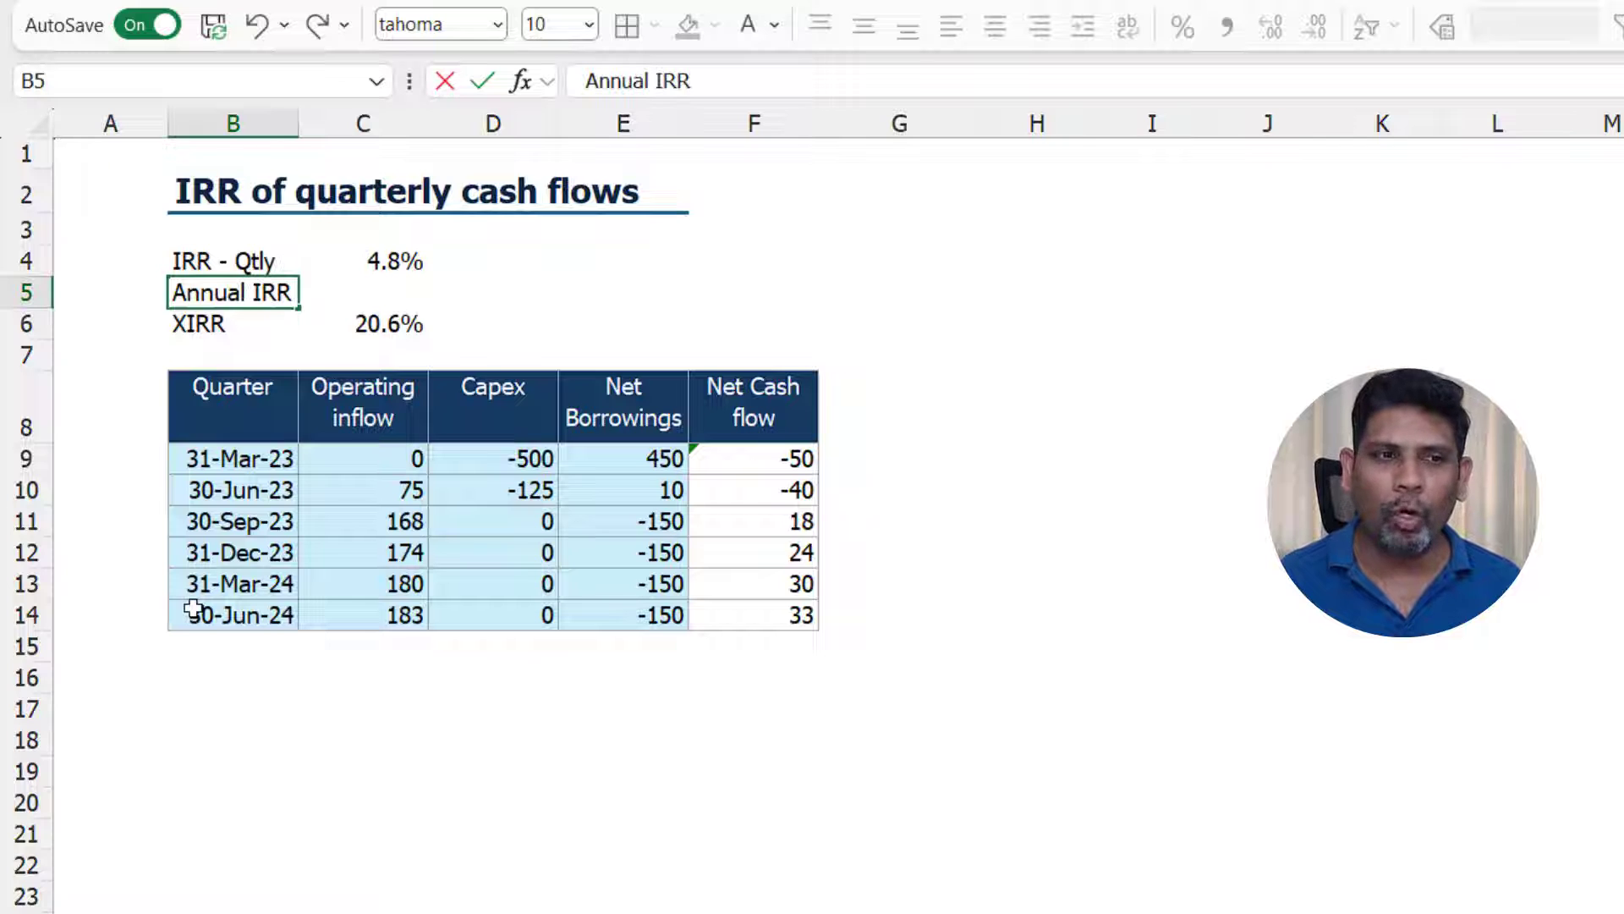
key(Tab)
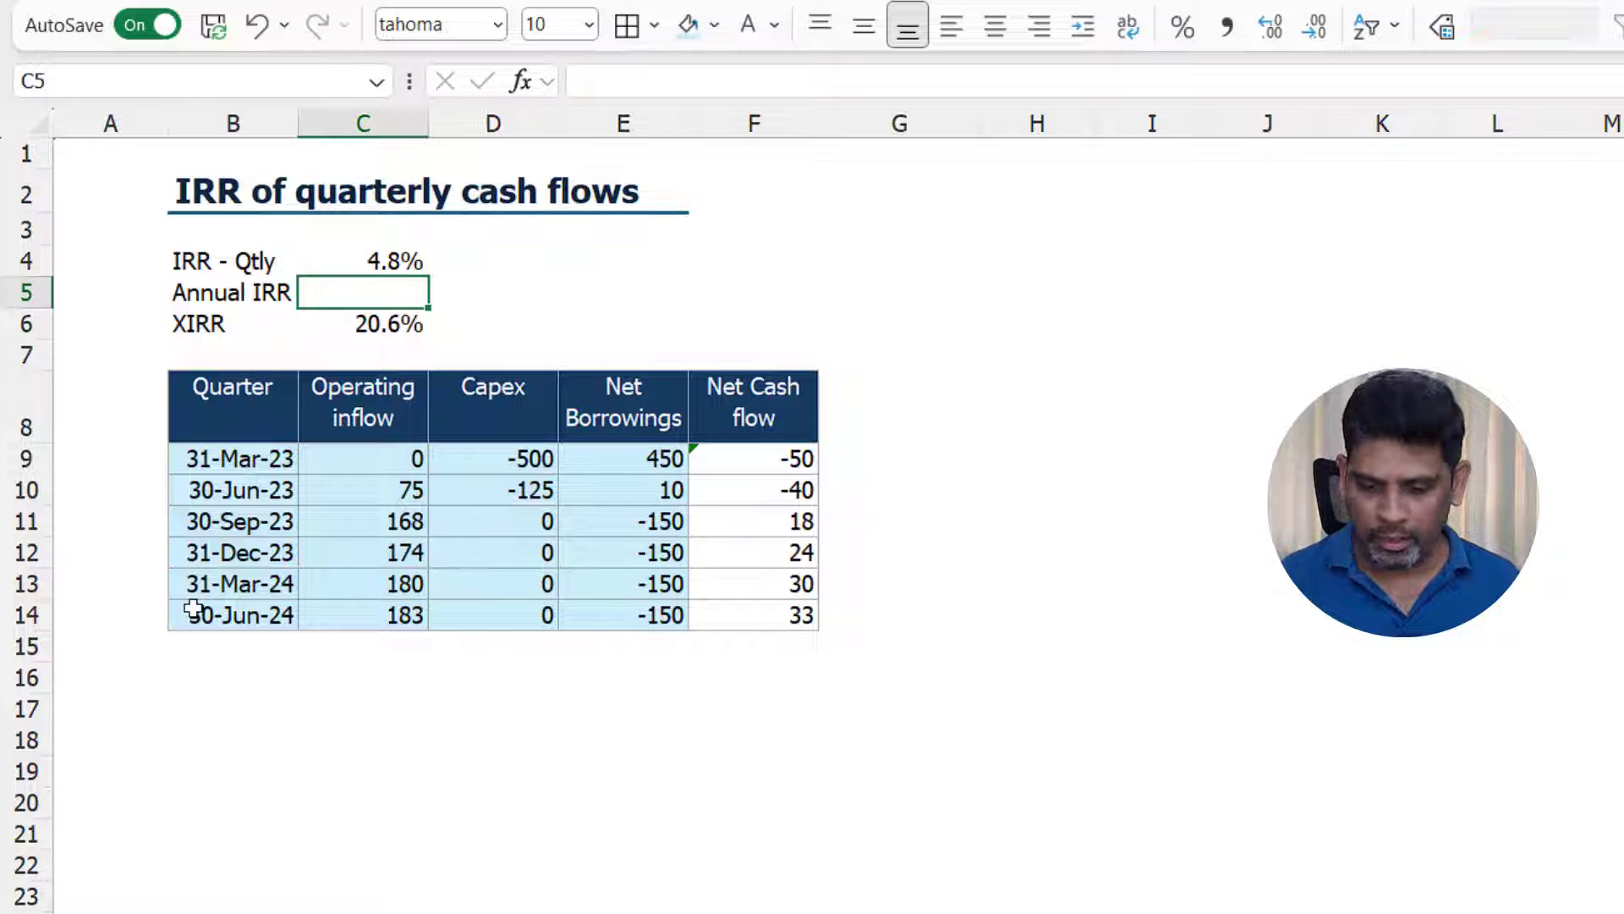
- Enter =(1 + C4)^4 - 1 in C5, compounding the quarterly IRR to 20.7%
text(=()
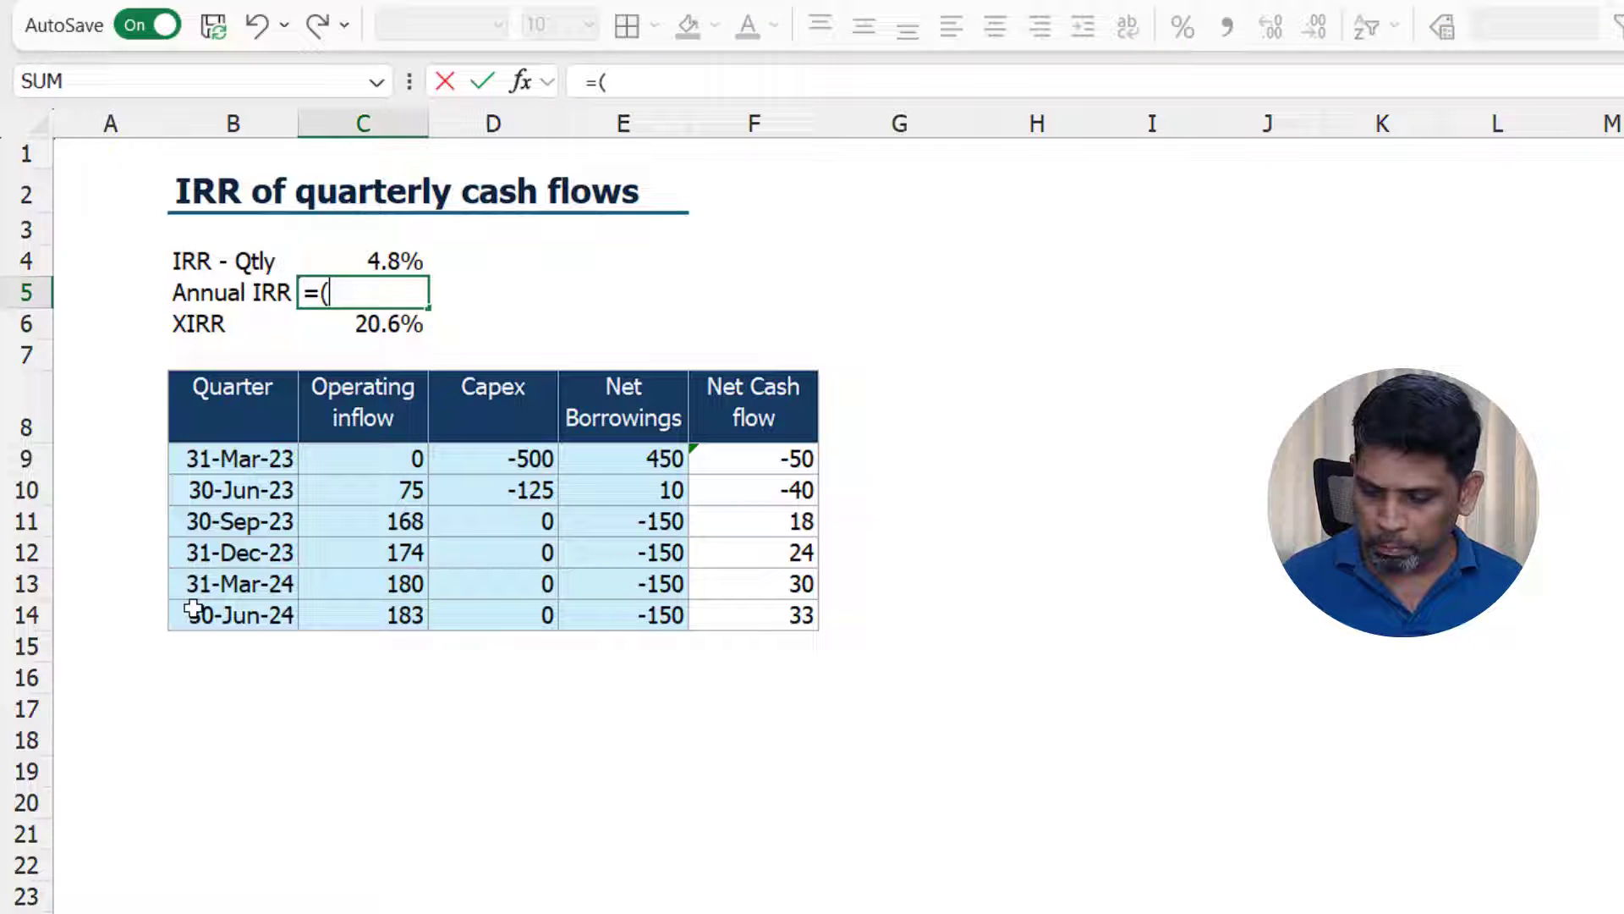
text(1 +)
key(Up)
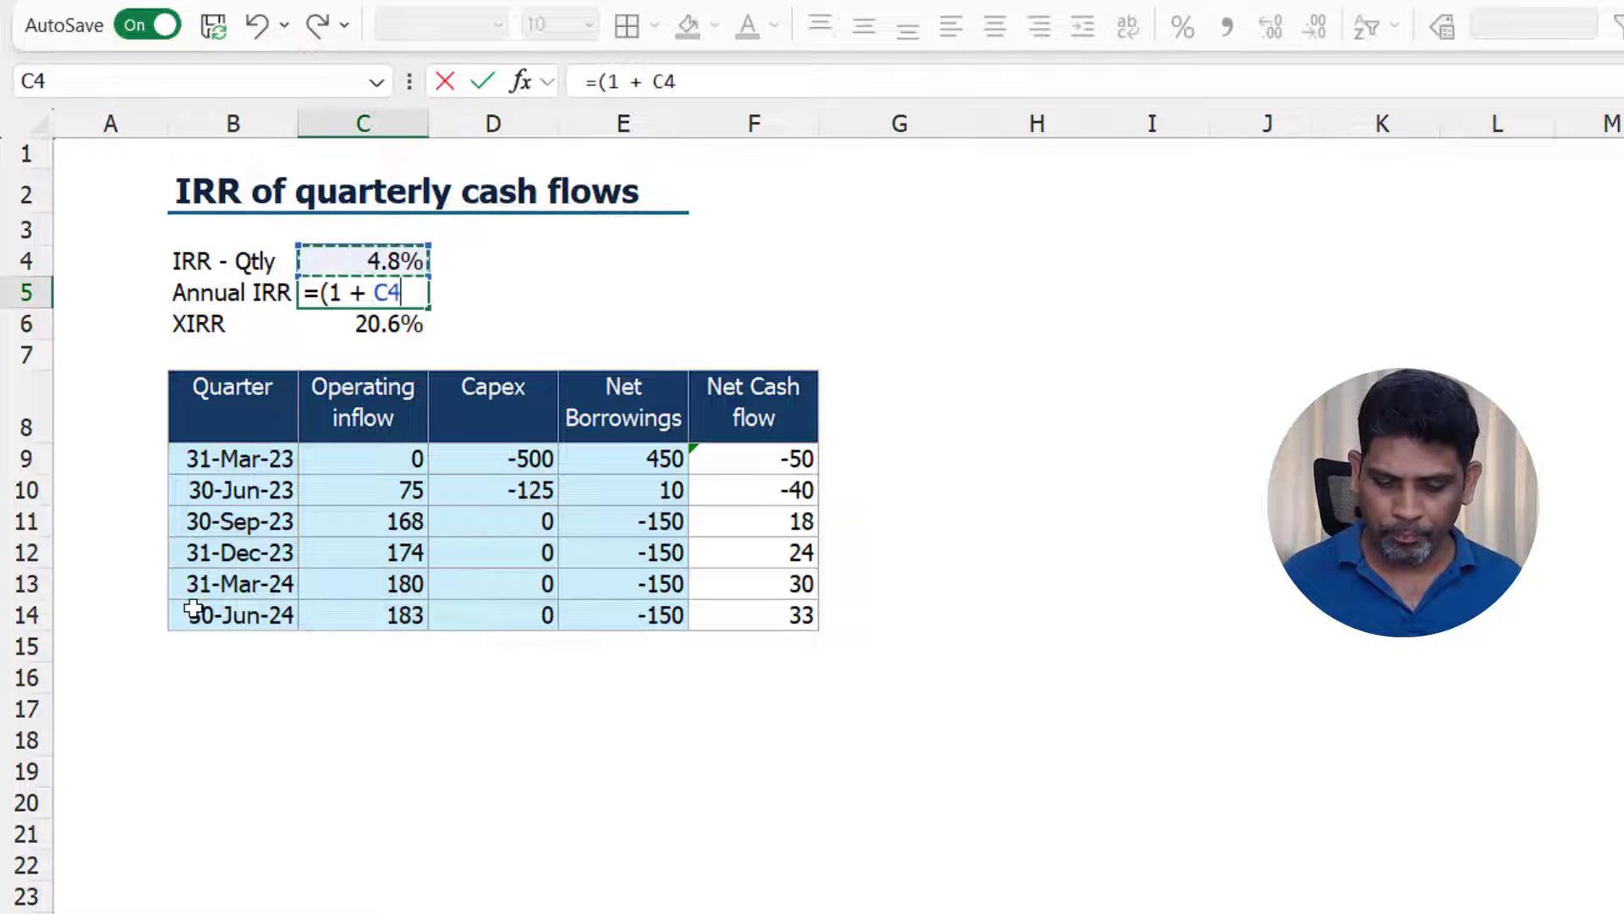
text())
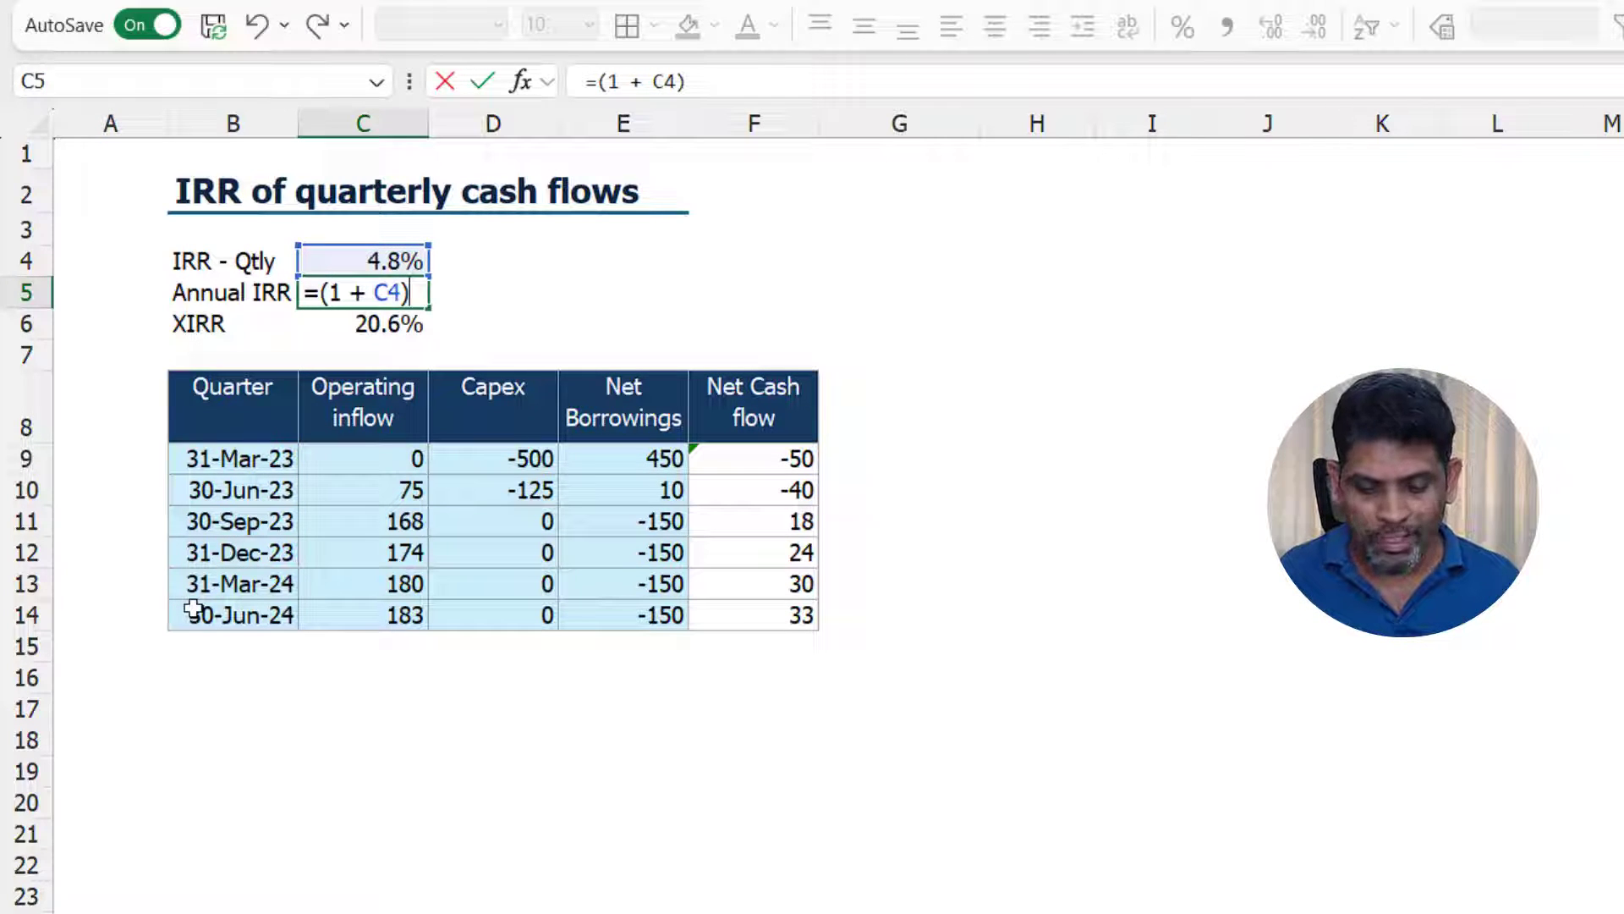
text(^4)
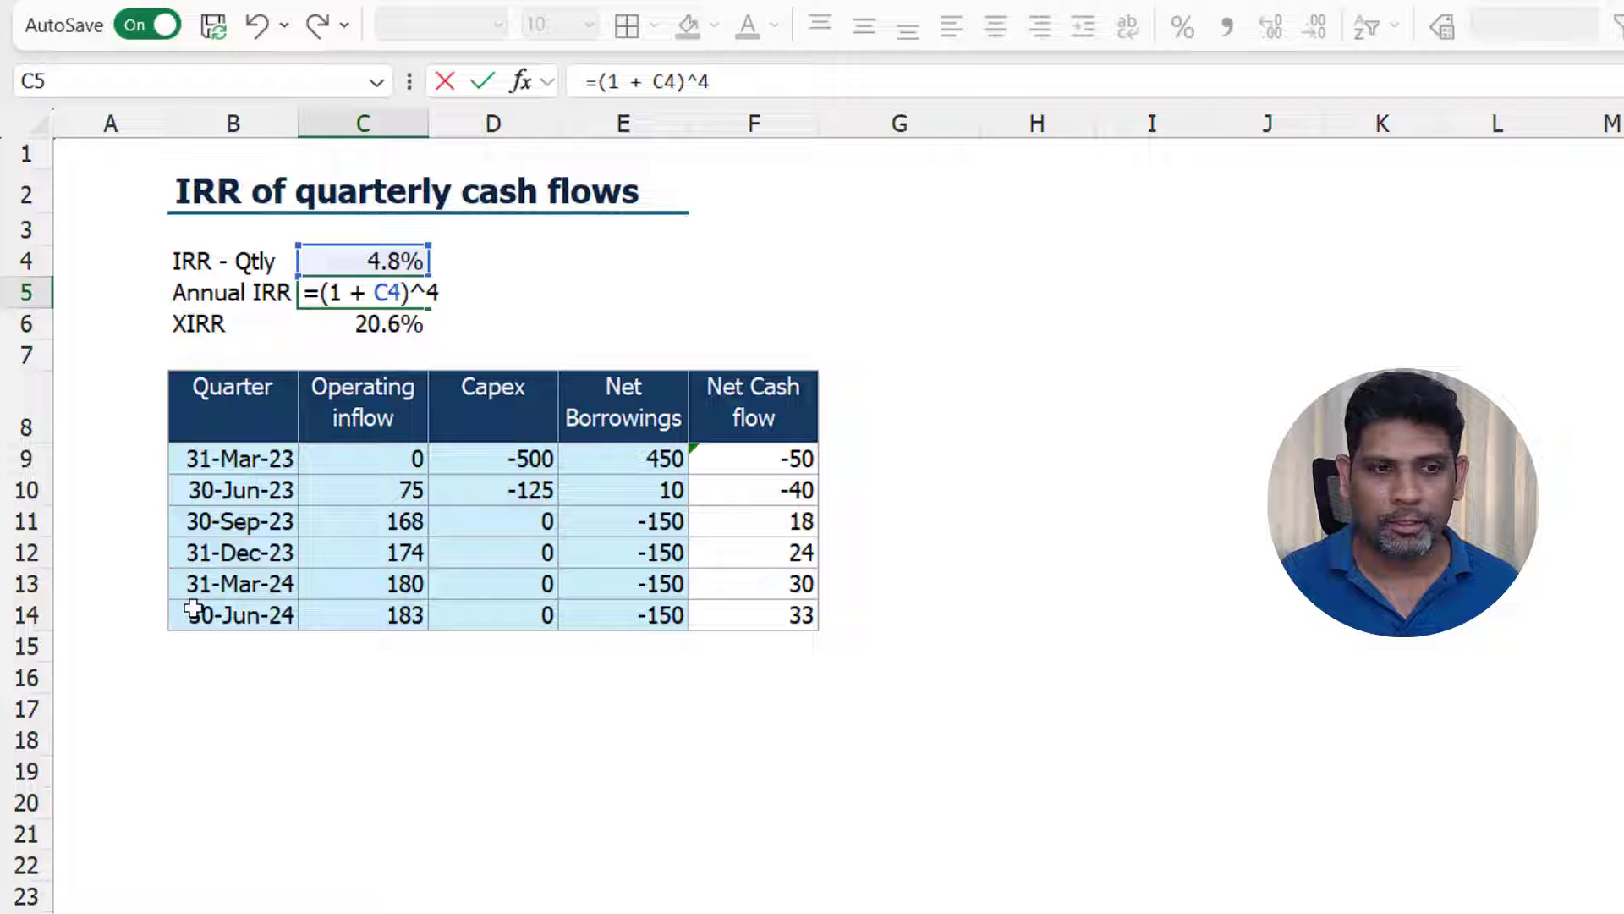
text(-)
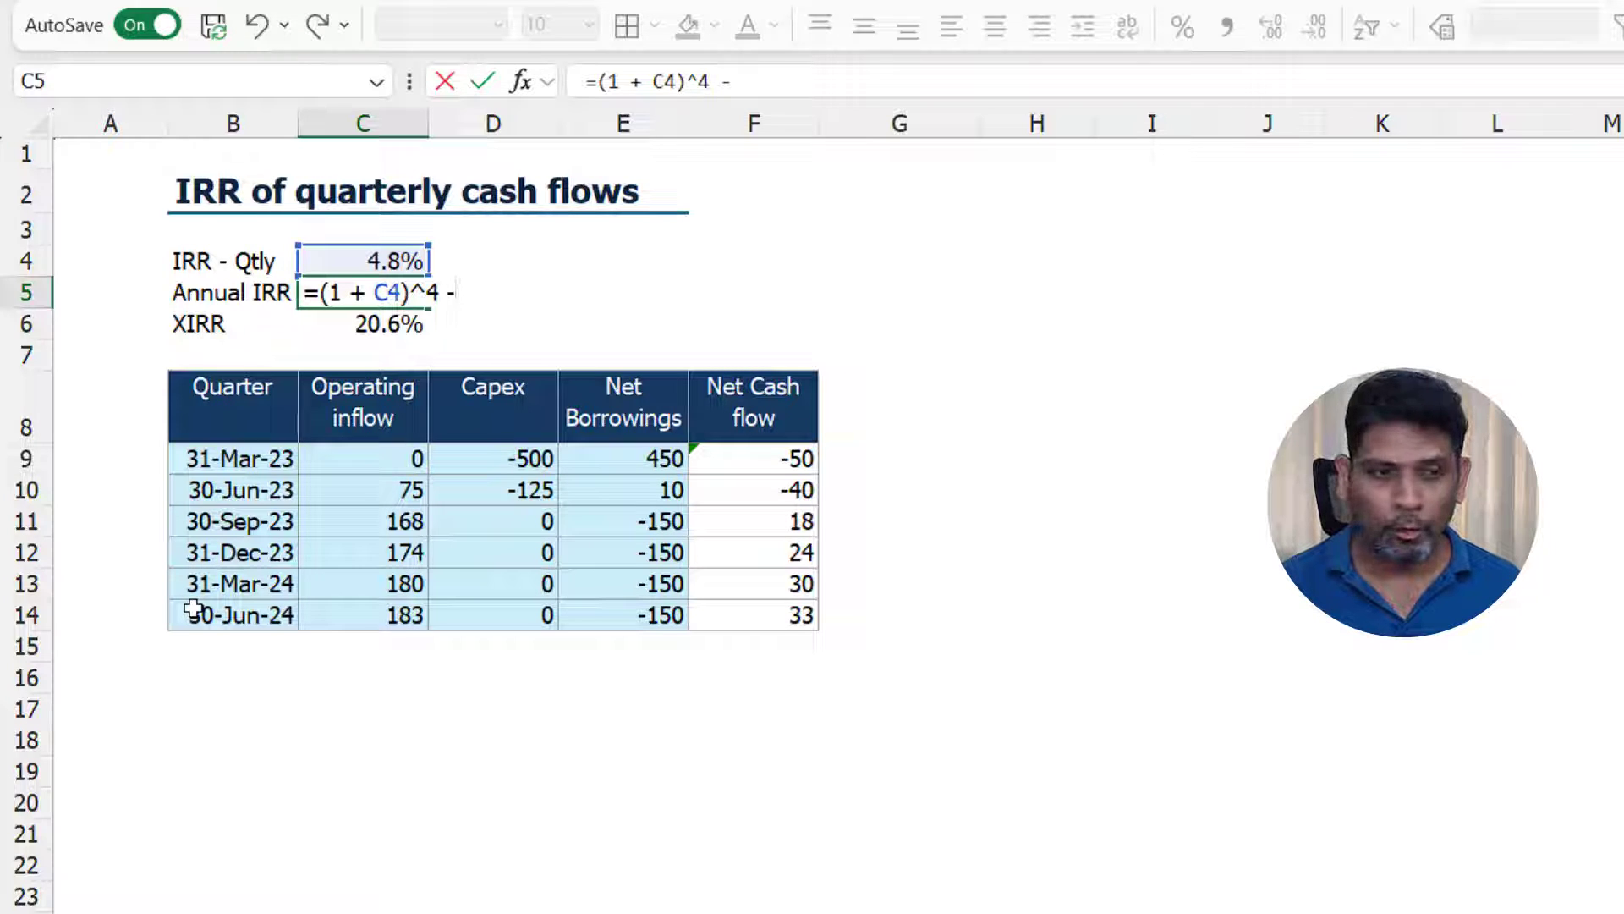
text( 1)
key(Return)
key(Up)
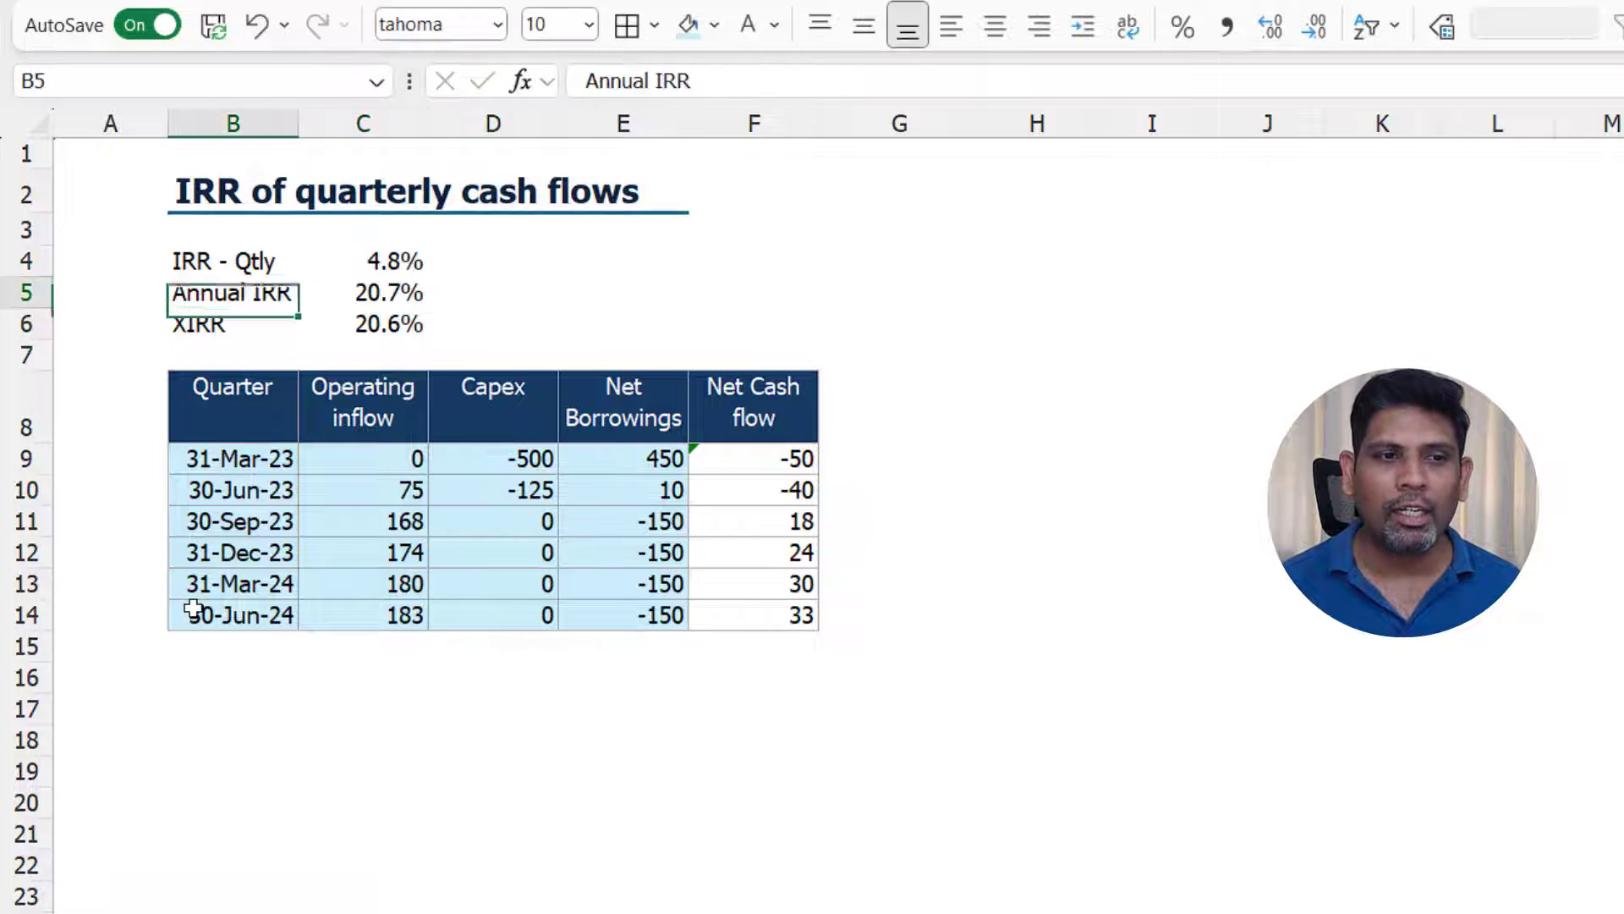
key(Right)
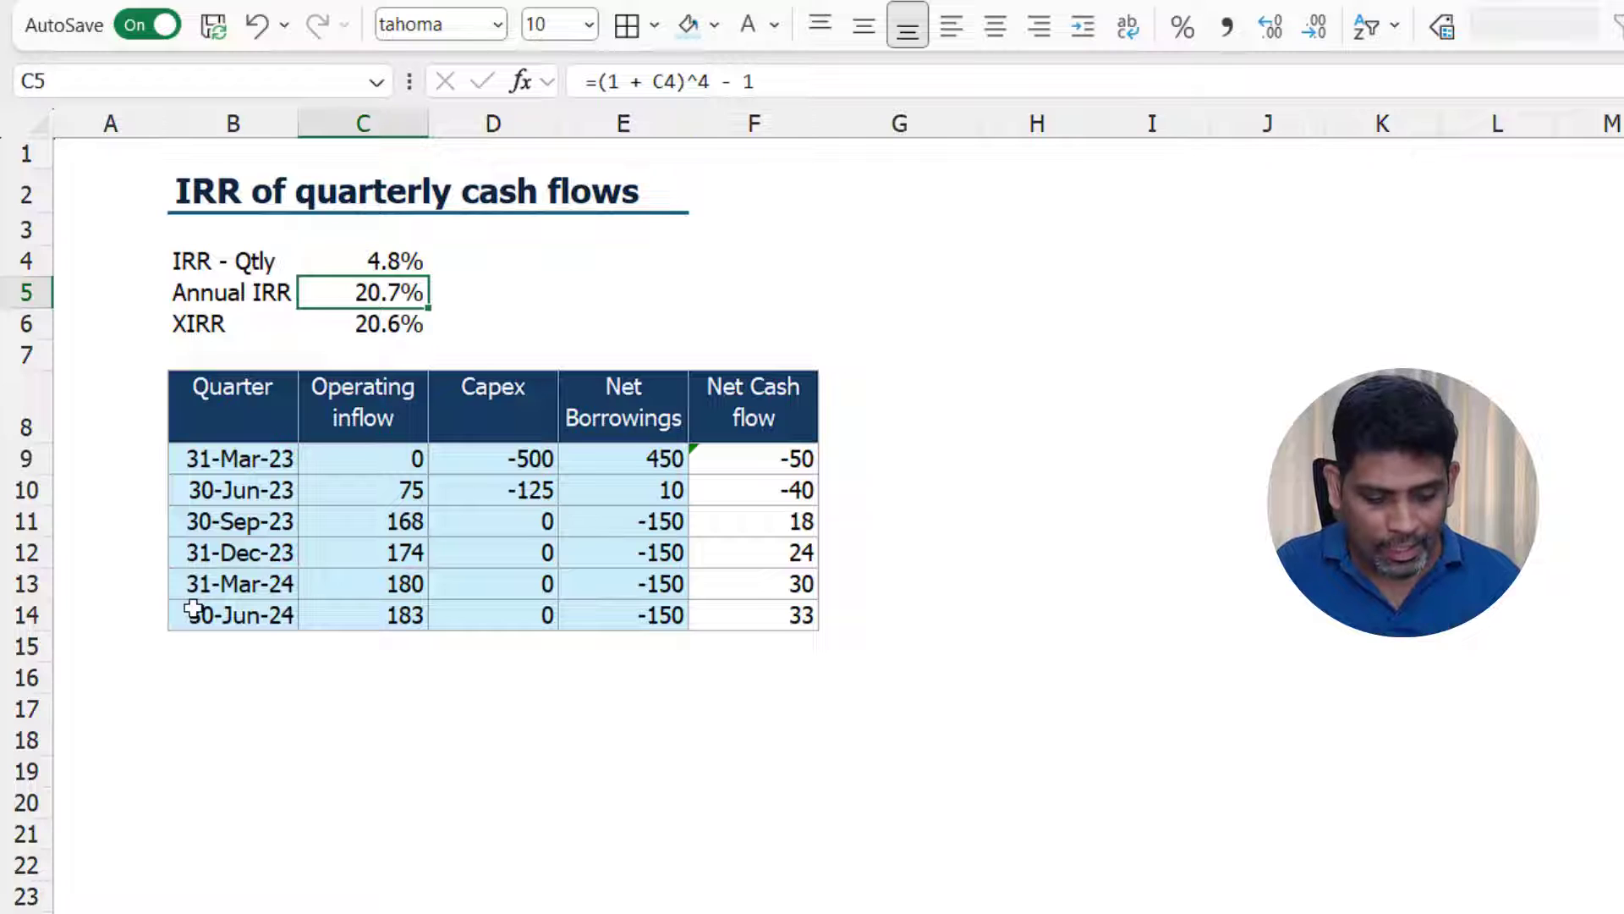
key(F2)
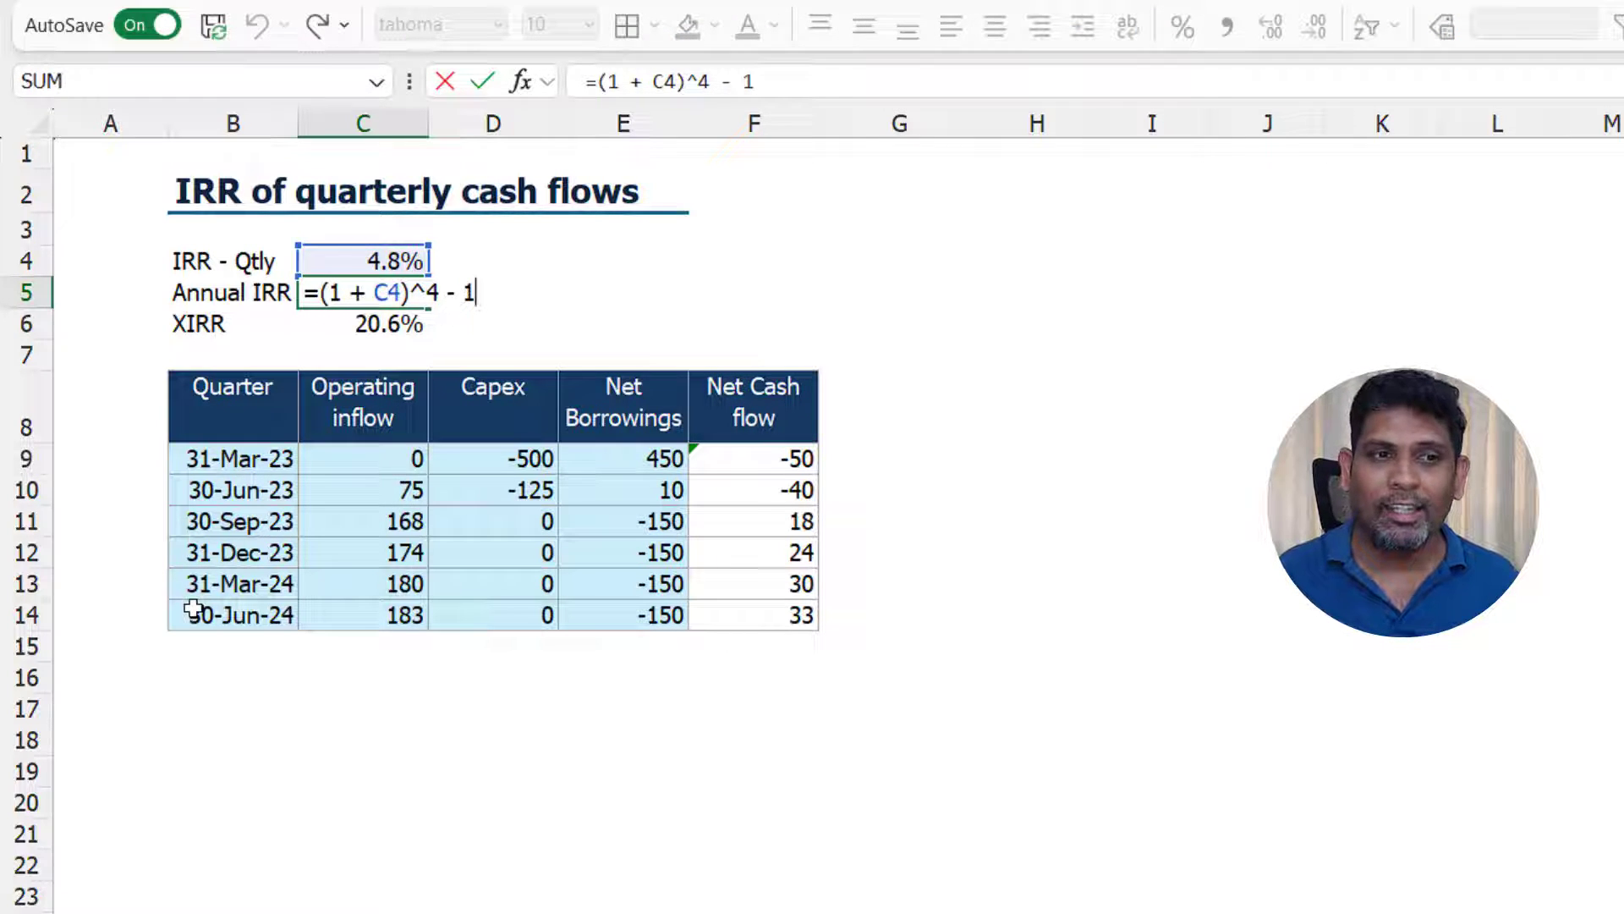
key(ctrl+Return)
key(Down)
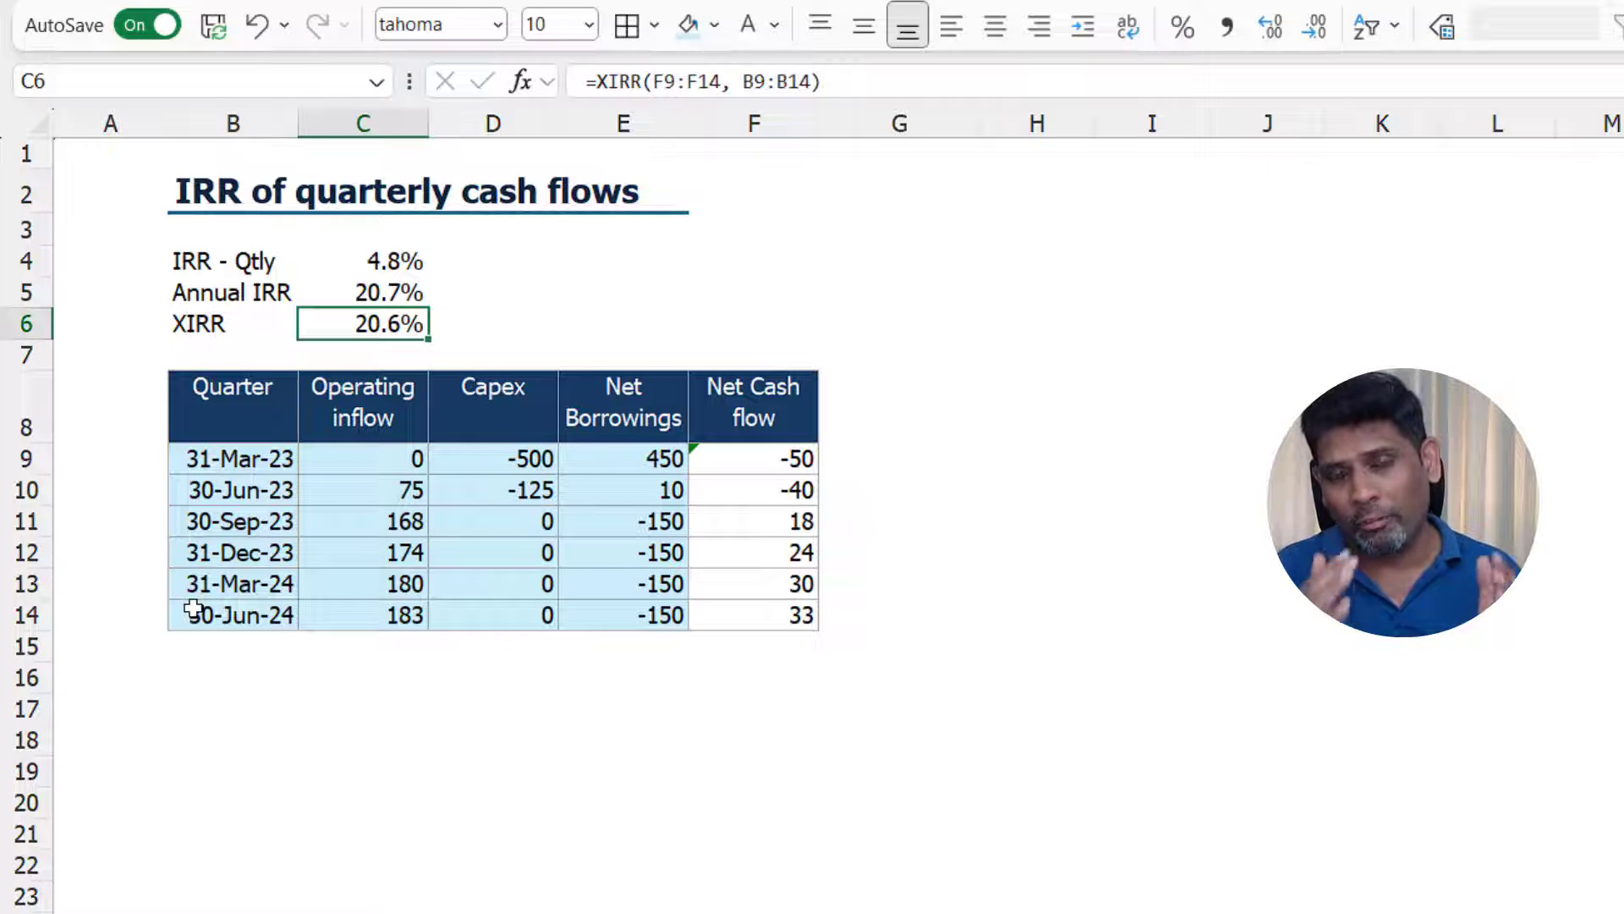
click(753, 457)
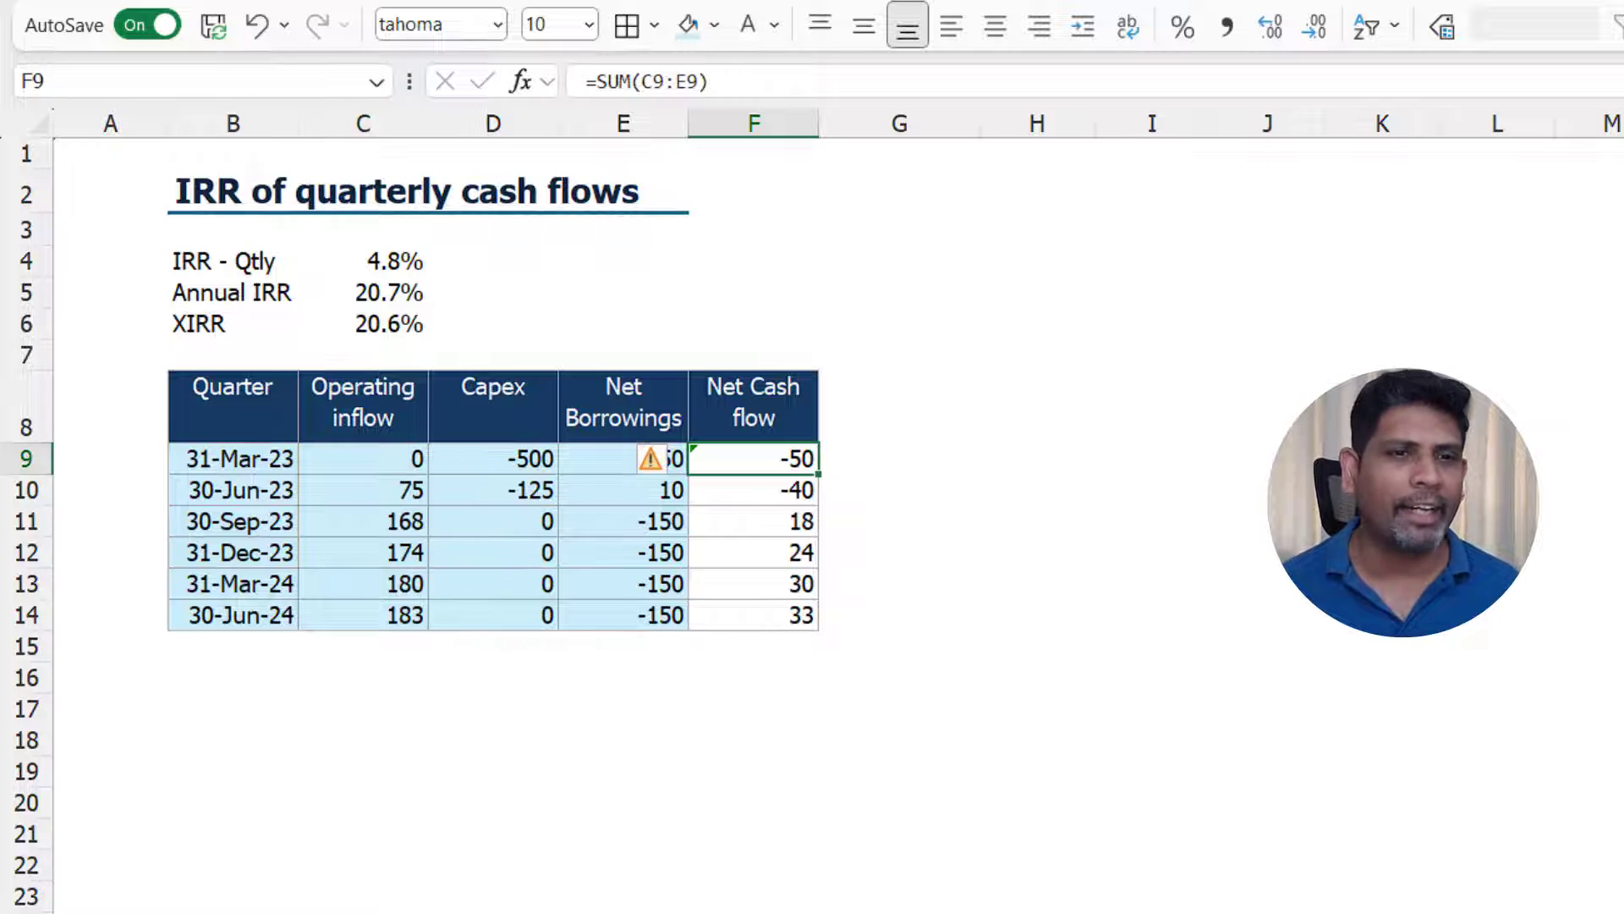
click(364, 481)
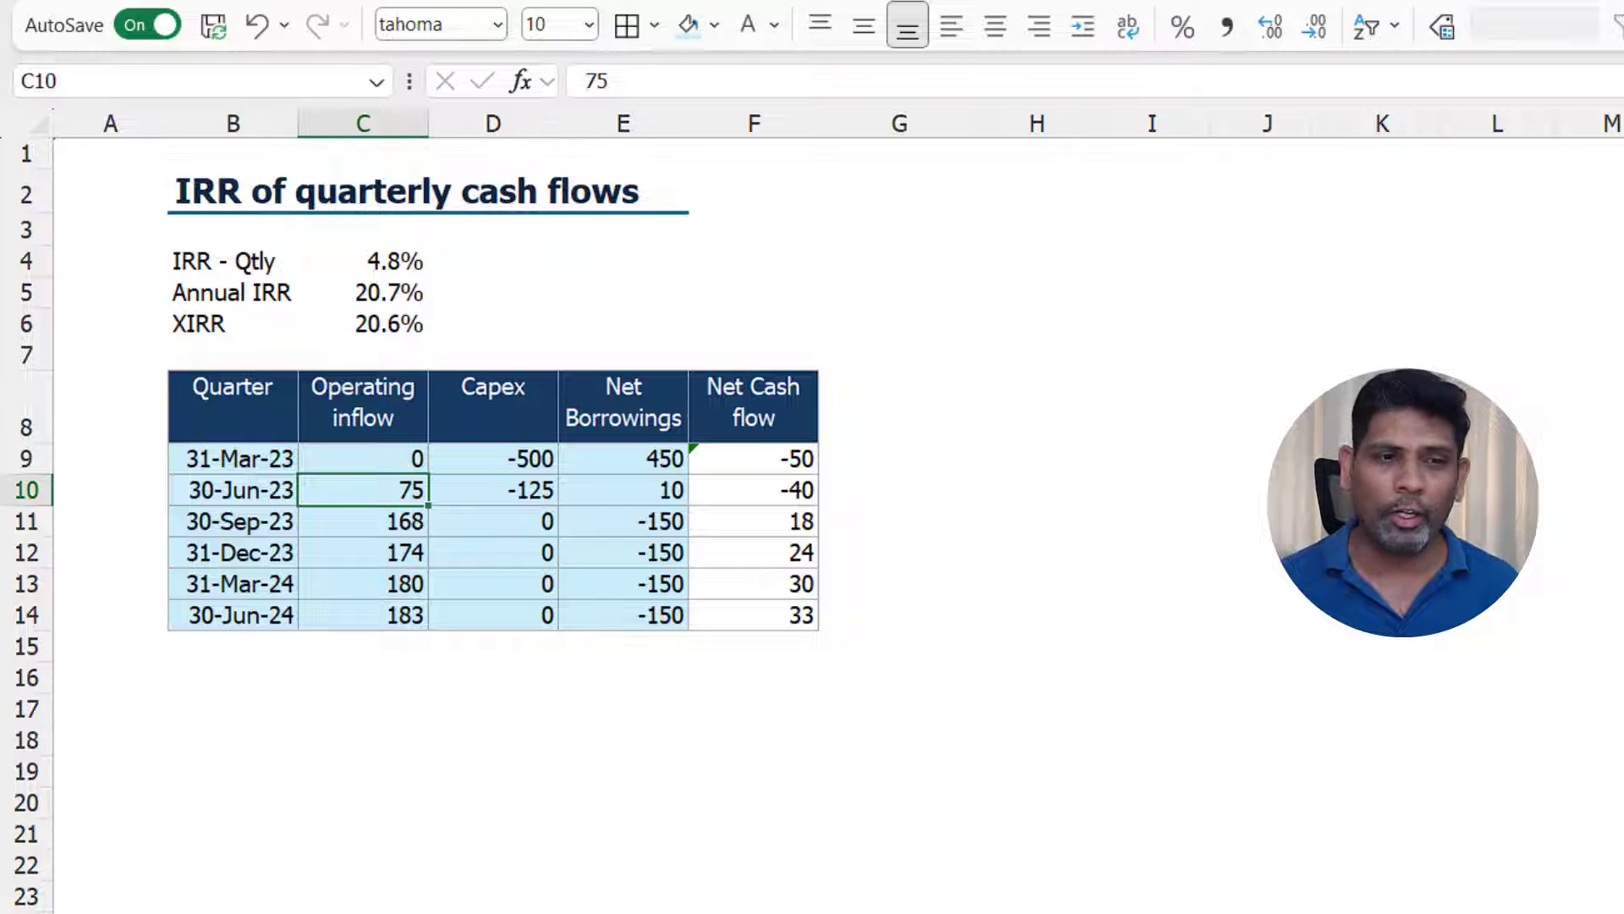
- Change the first two operating inflows to 50 and 25
key(Up)
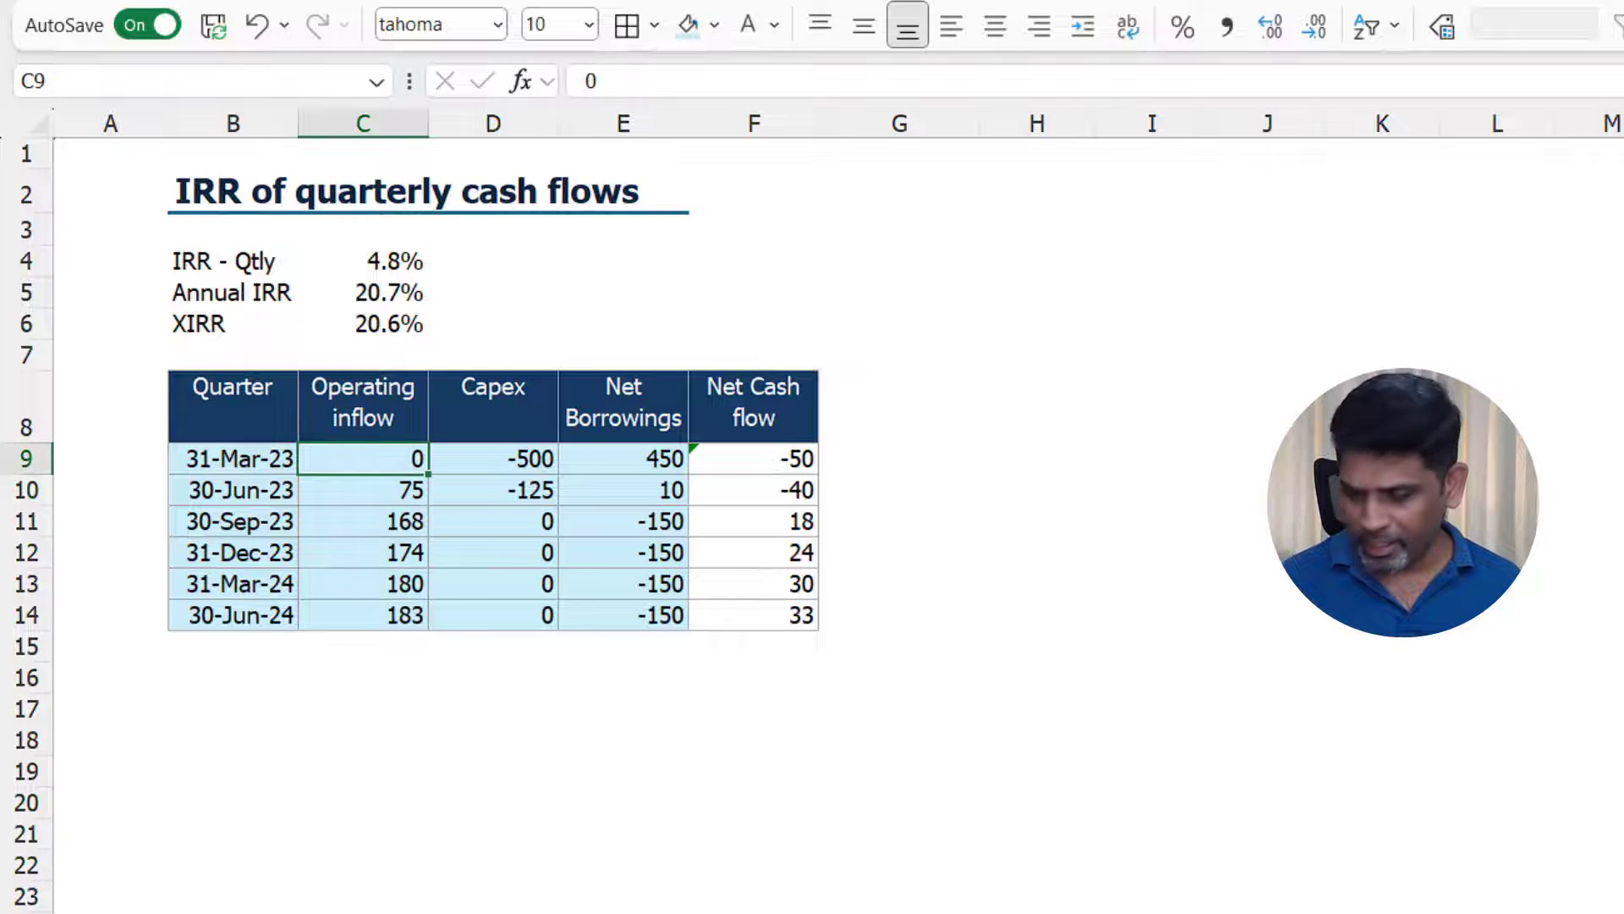
key(Down)
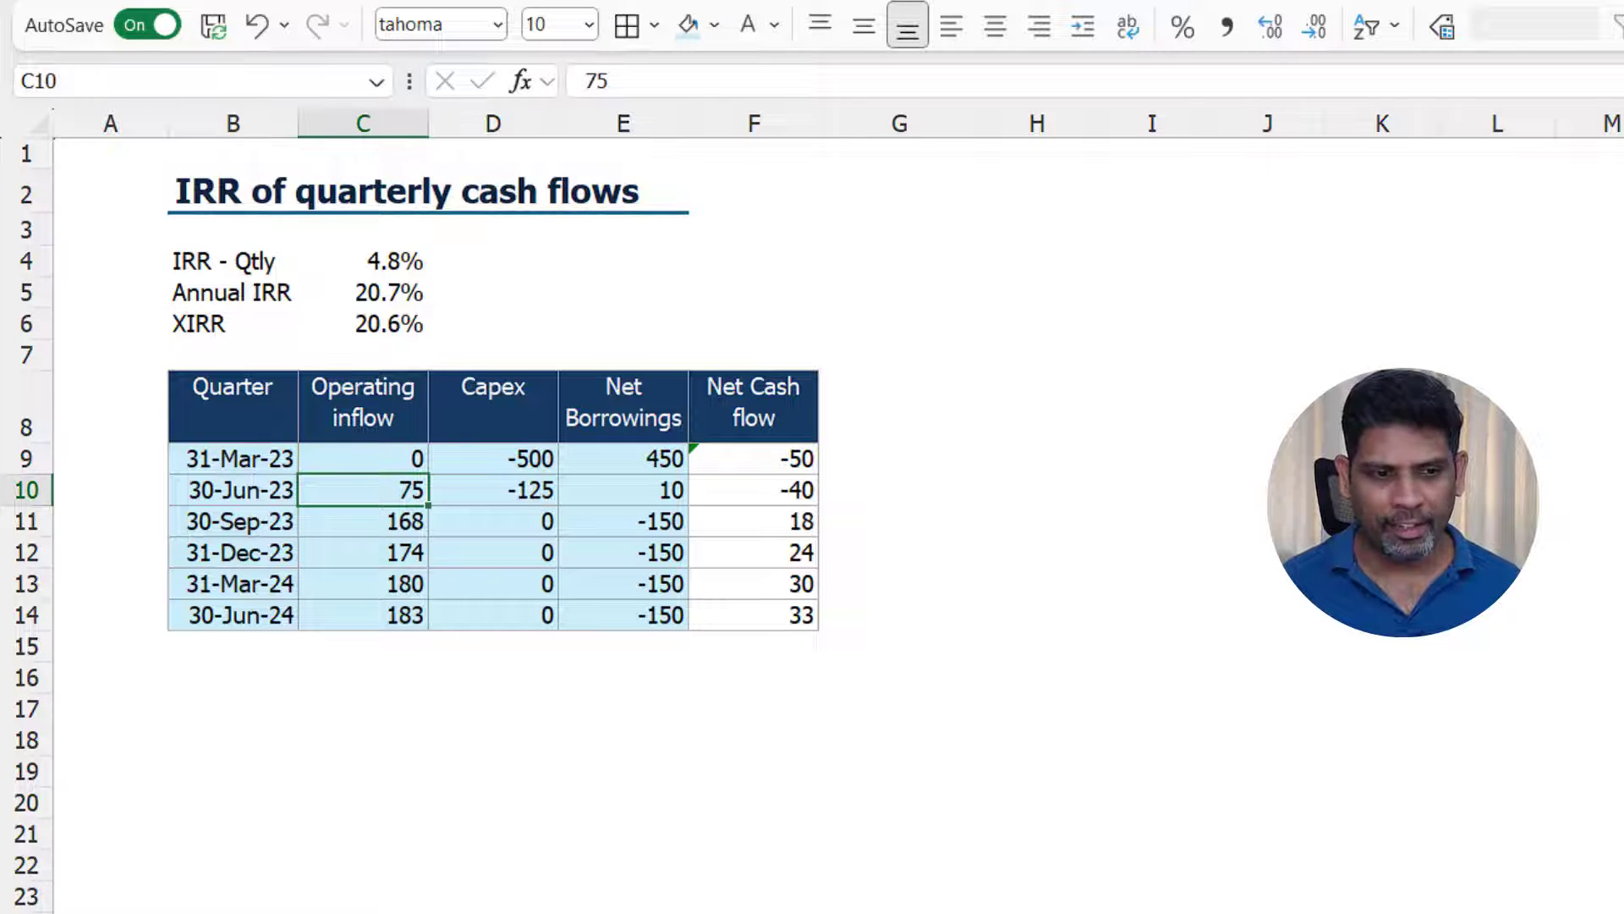
key(Up)
text(50)
key(Return)
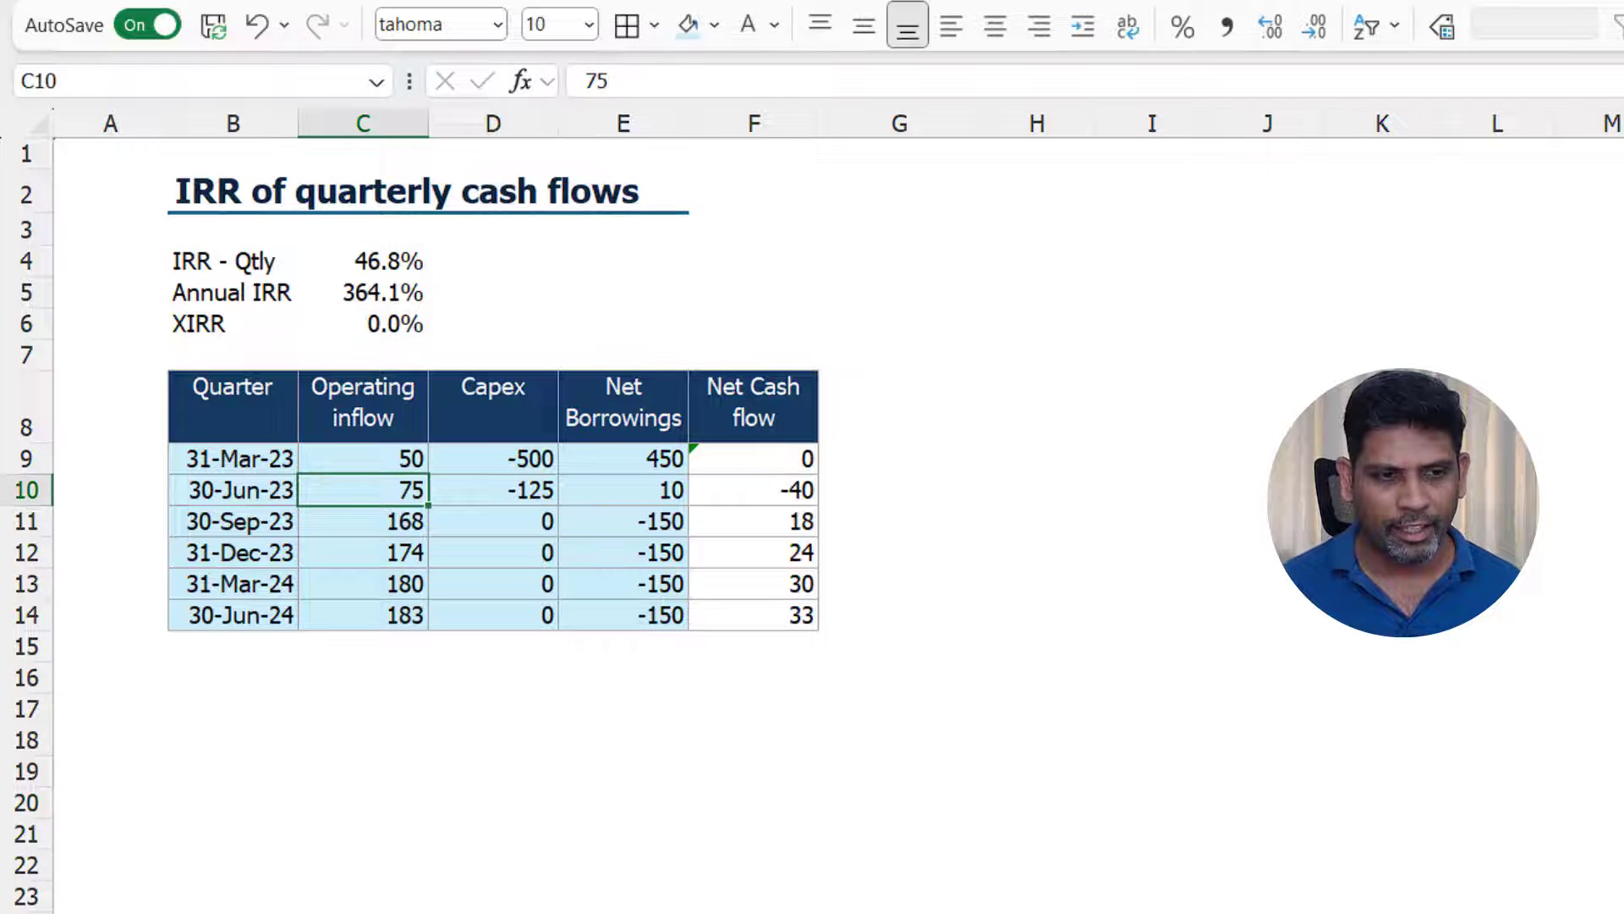
text(25)
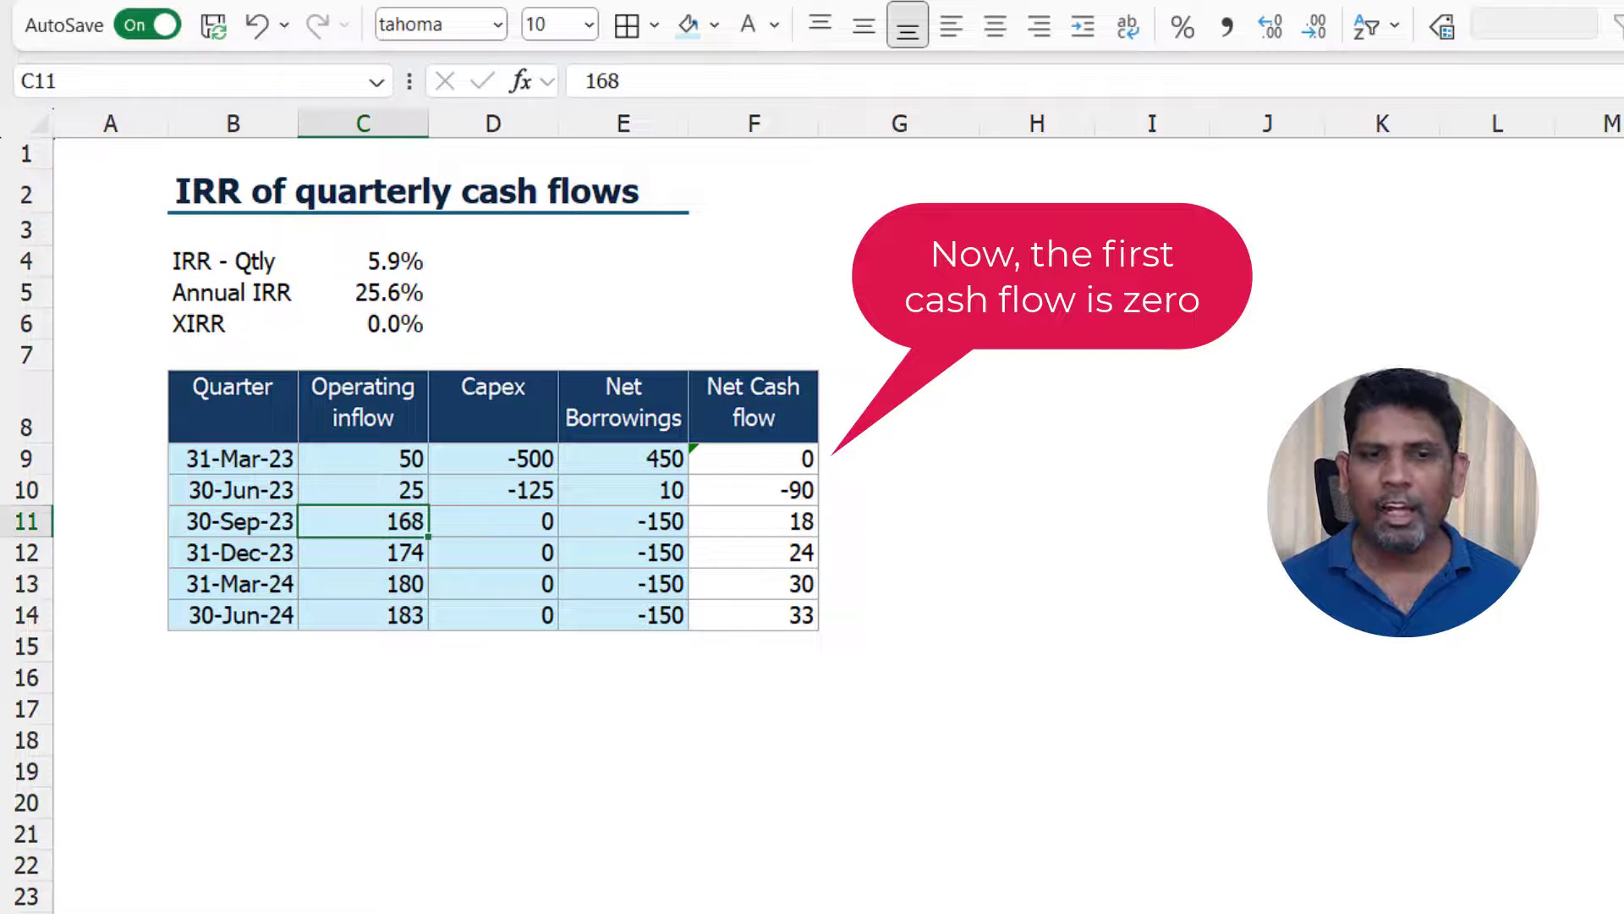
- Check the IRR results and copy the net cash flow formula from F10 down to F14
click(343, 303)
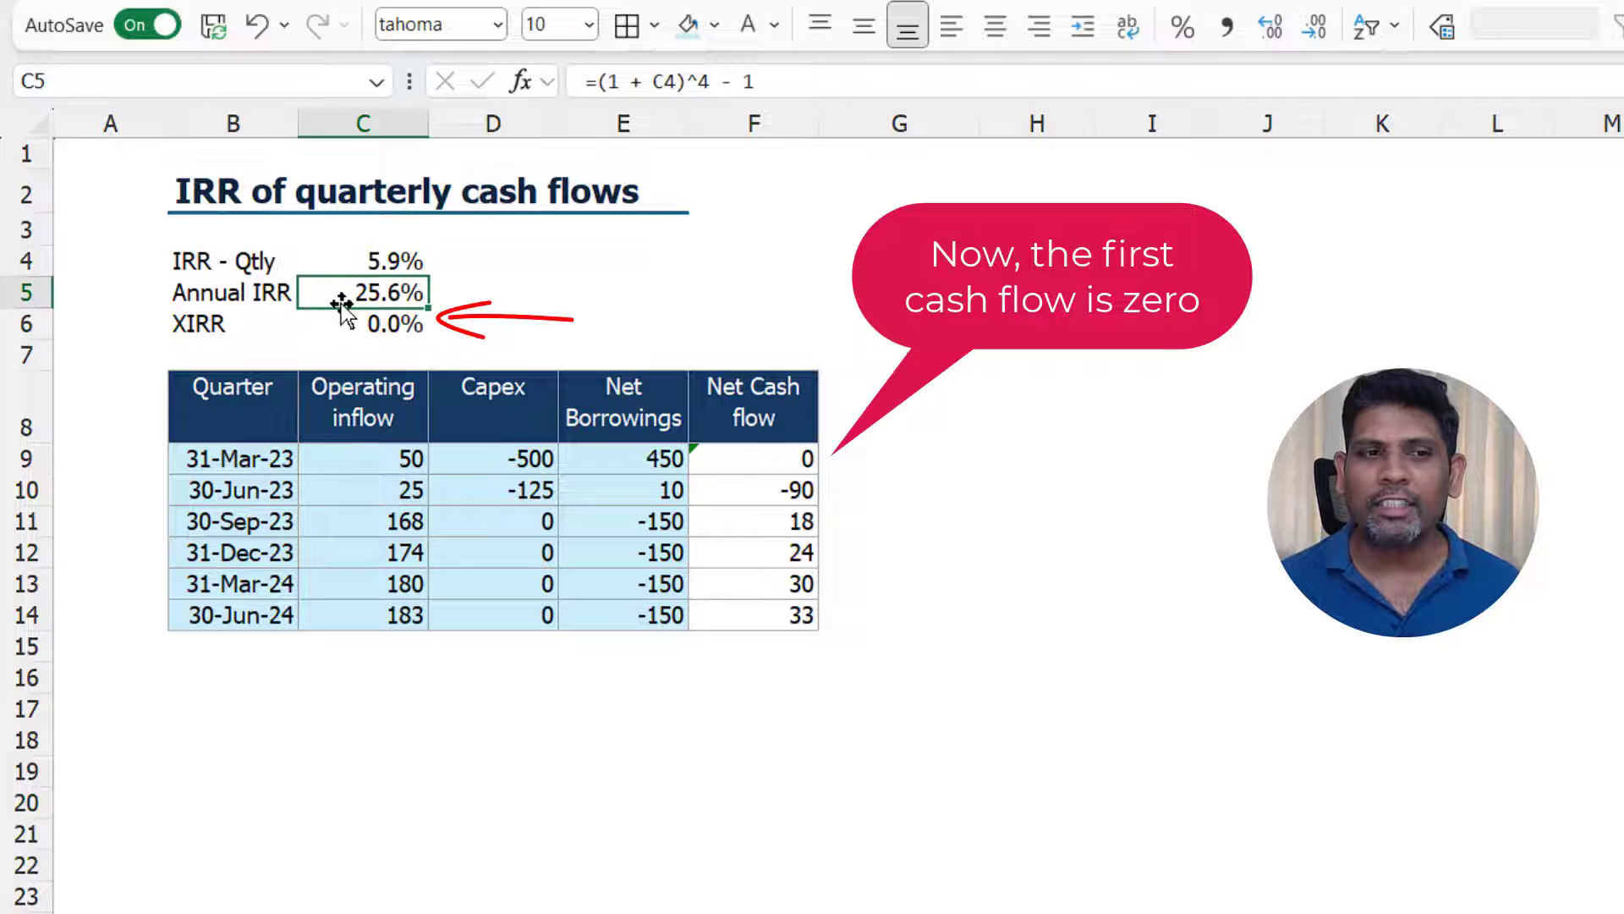
click(406, 348)
click(419, 328)
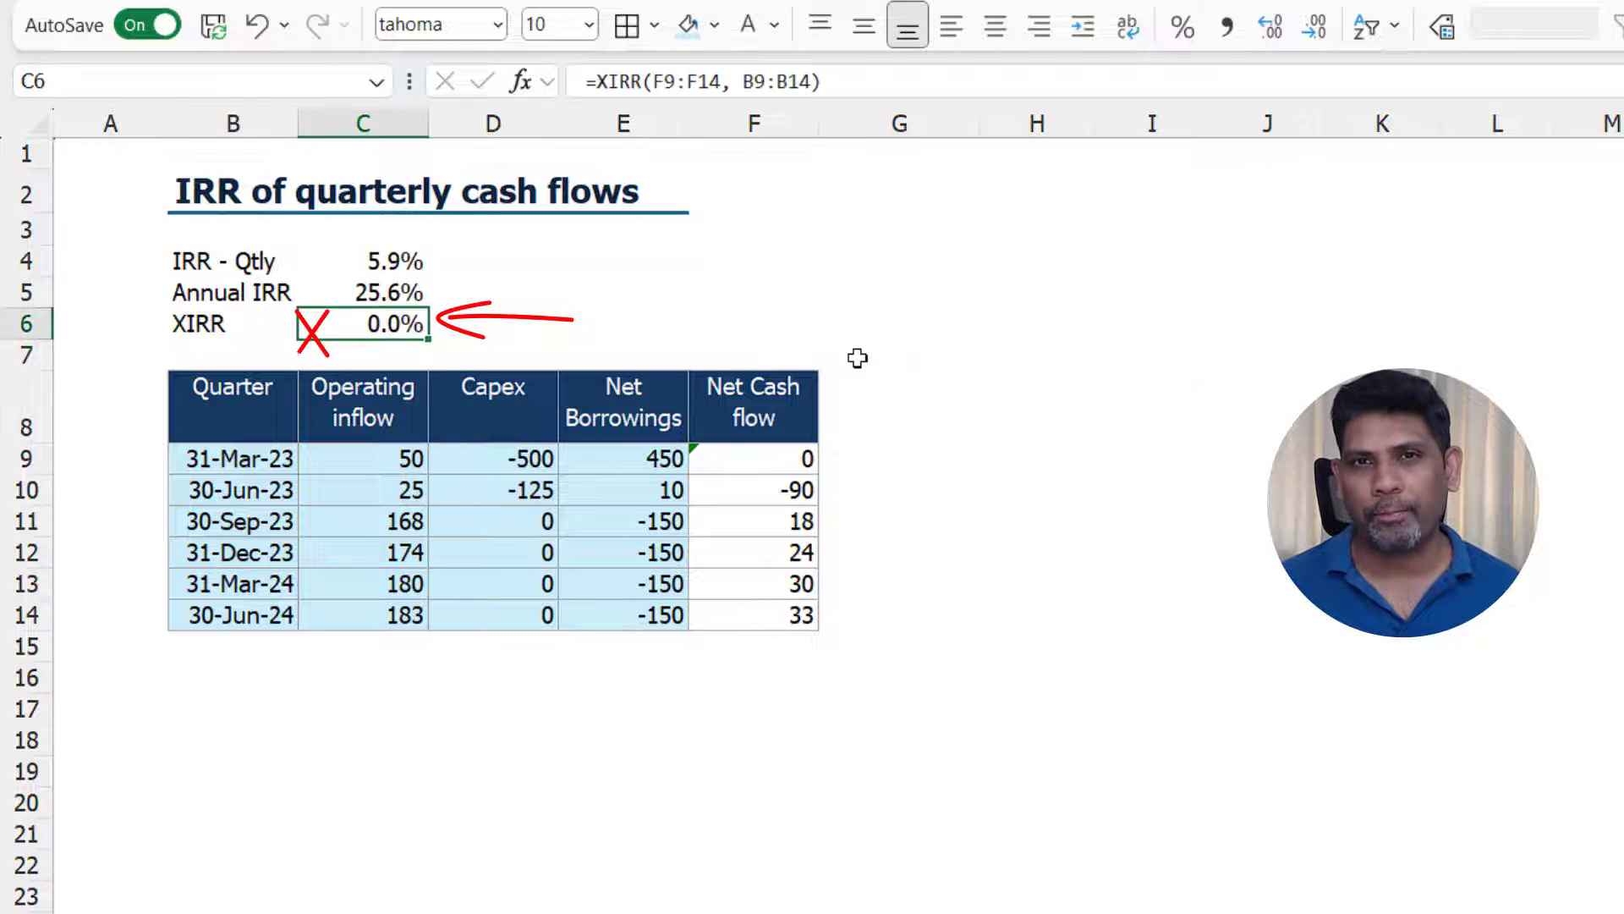
click(795, 488)
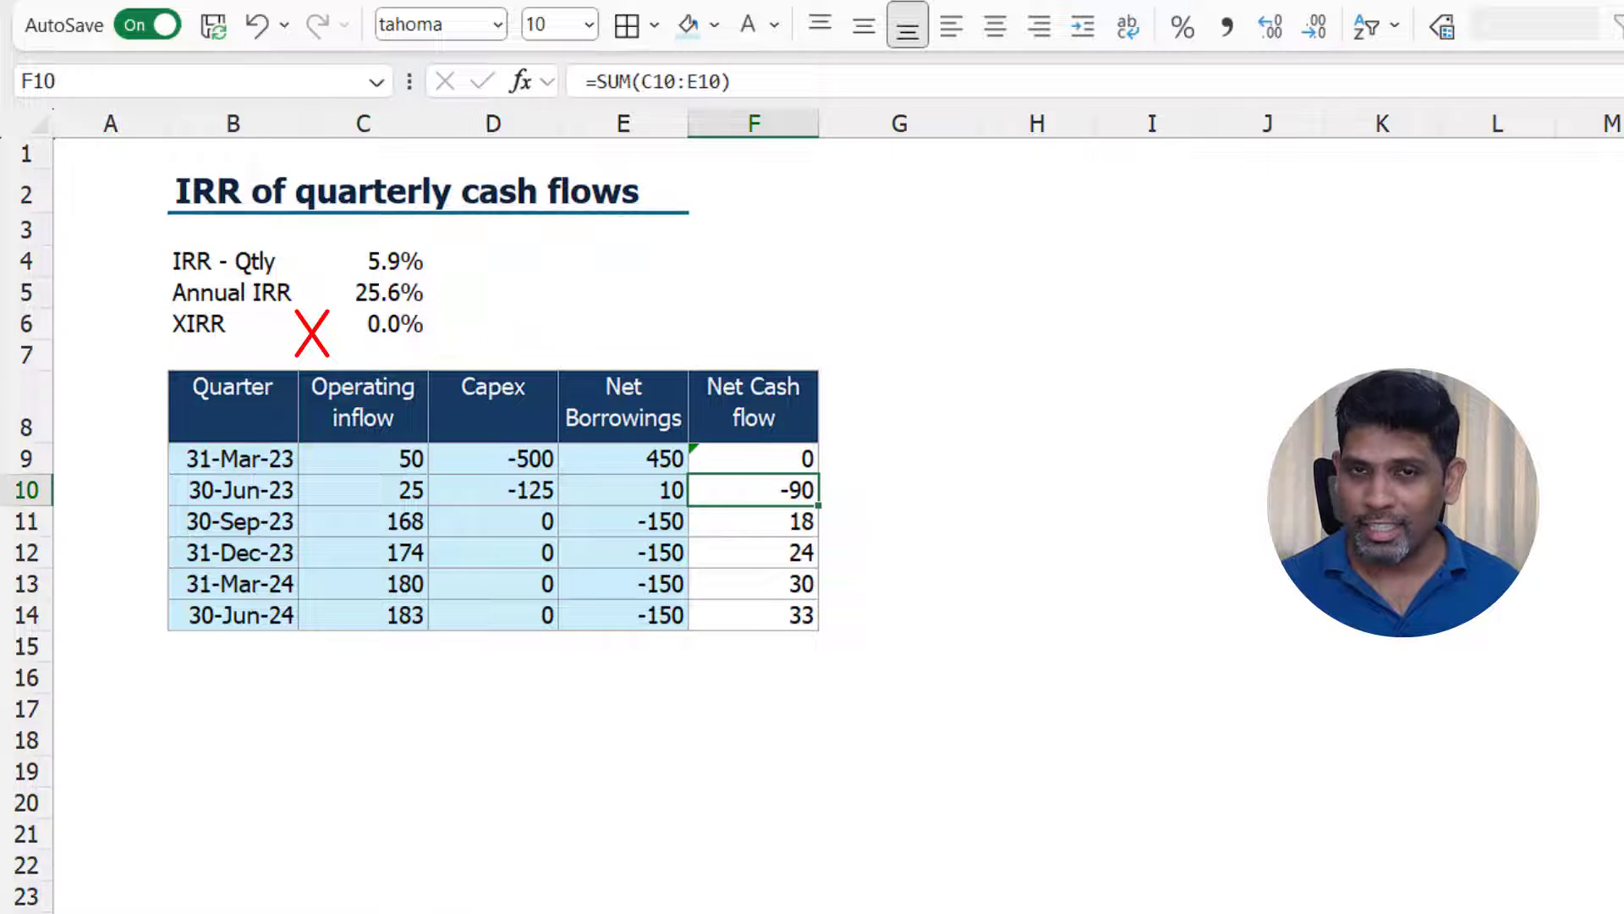
drag(818, 505, 818, 626)
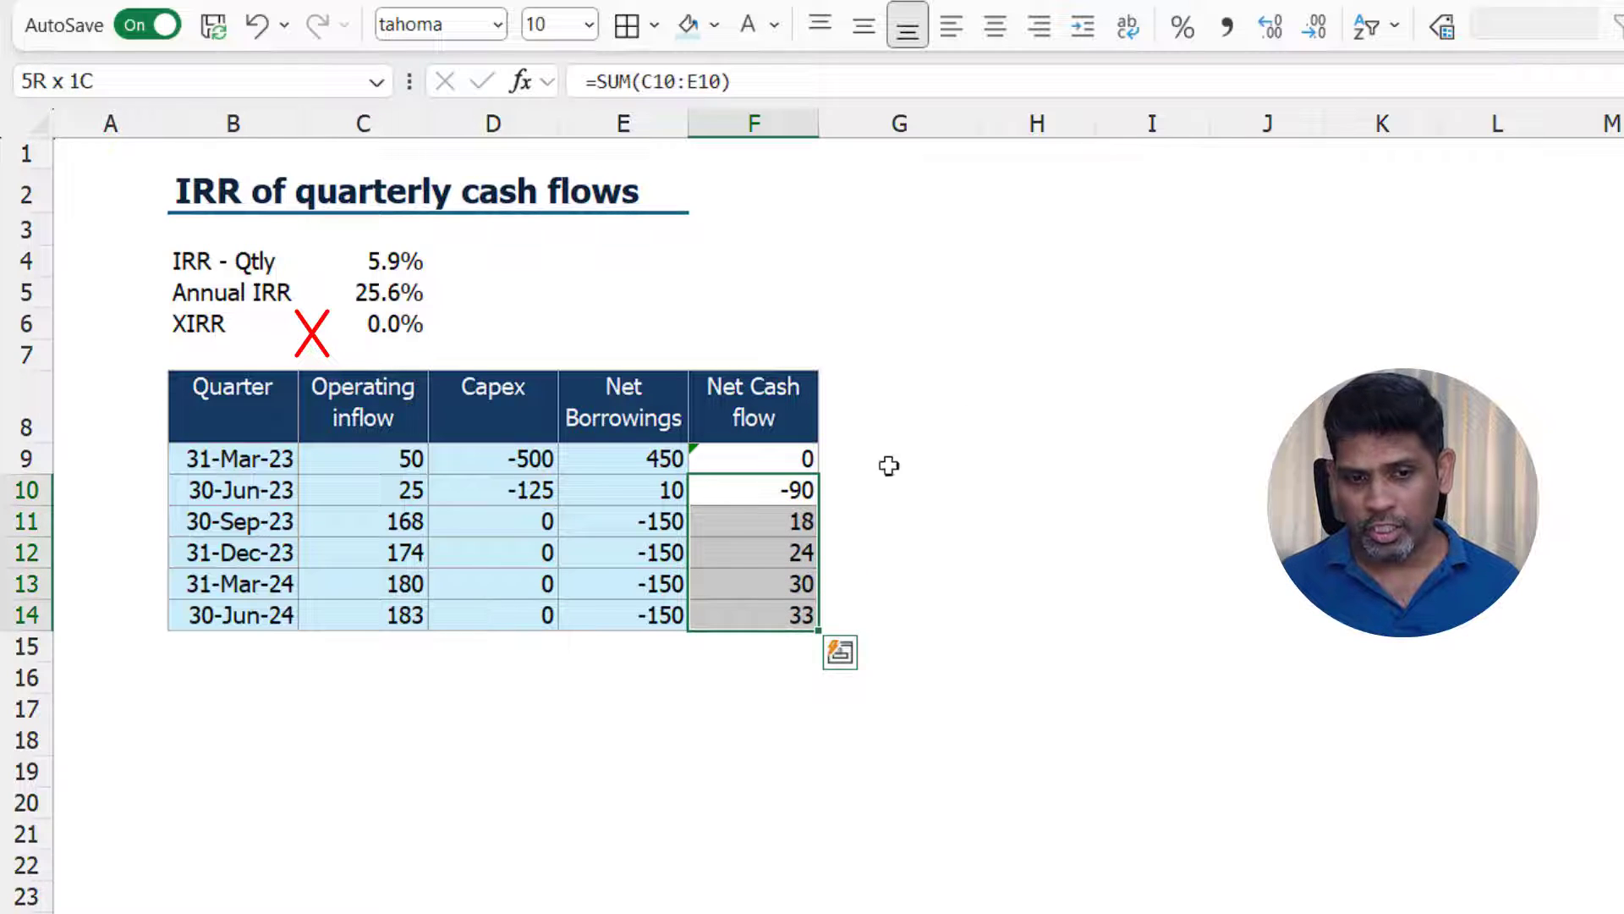
drag(725, 523, 725, 615)
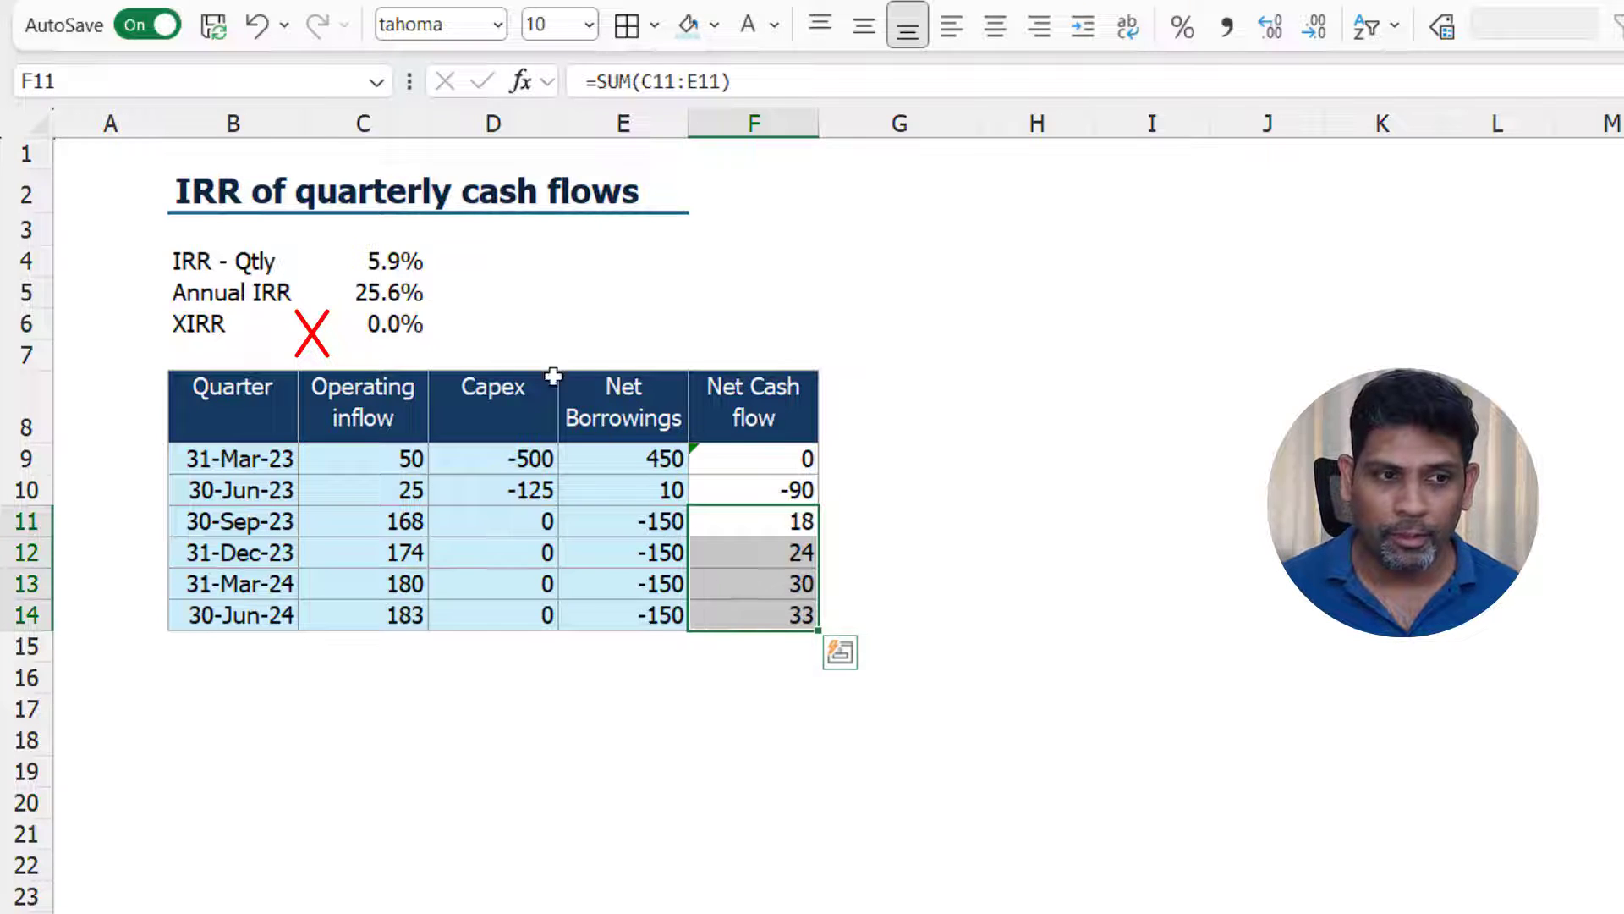
- Review the Annual IRR formula in C5 and leave it unchanged
key(Up)
key(Up)
key(Up)
key(Up)
key(Up)
key(Up)
key(Left)
key(Left)
key(Left)
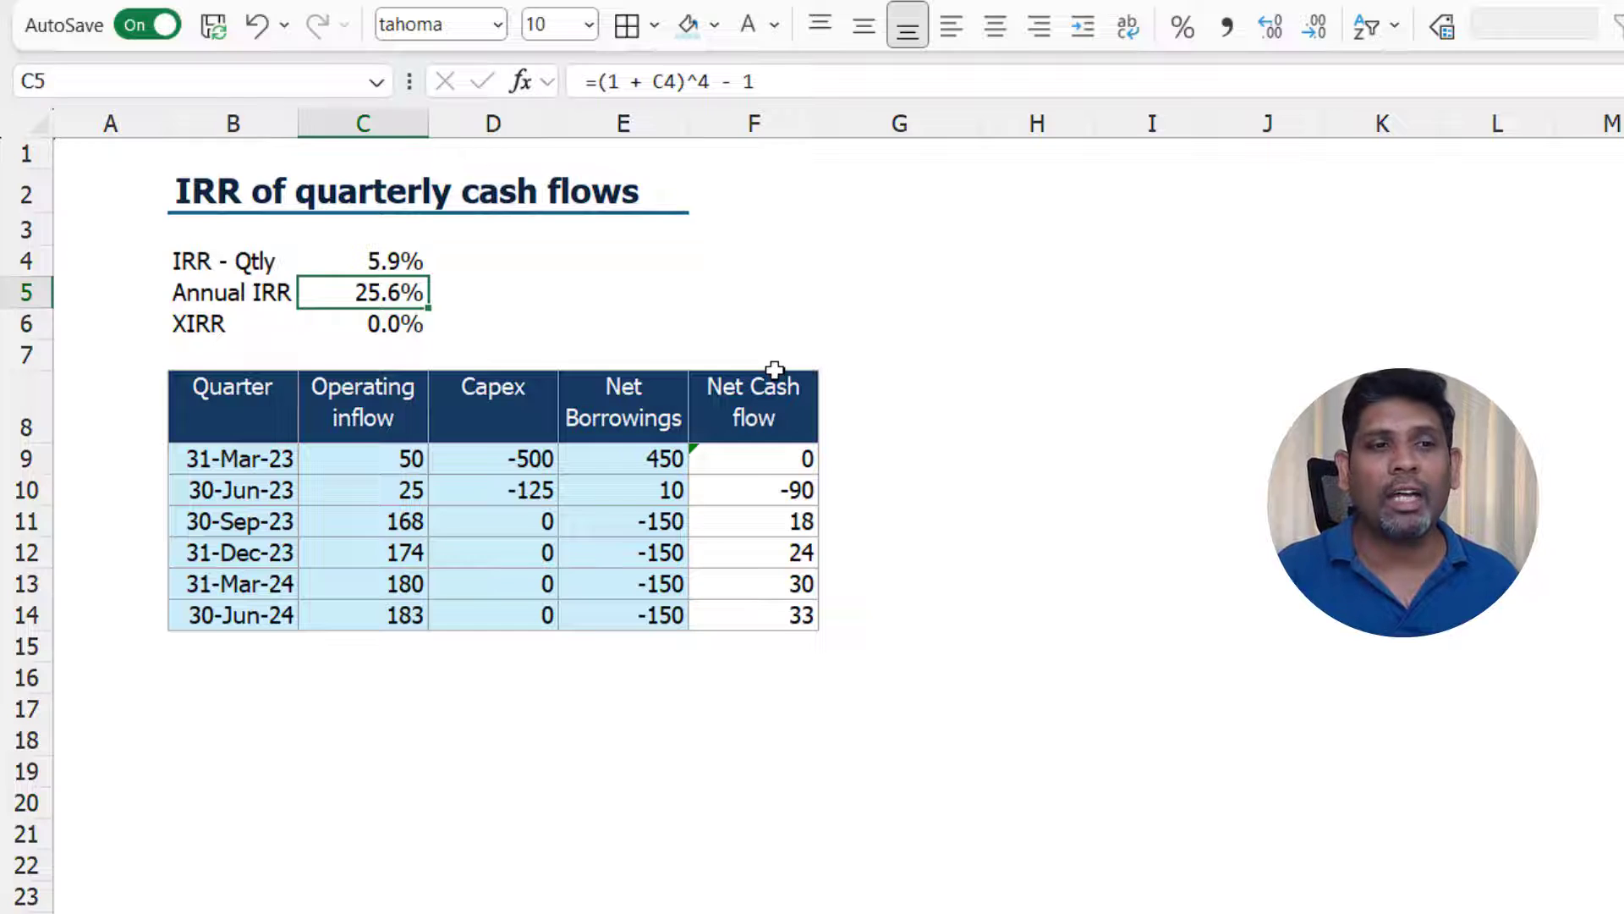
key(F2)
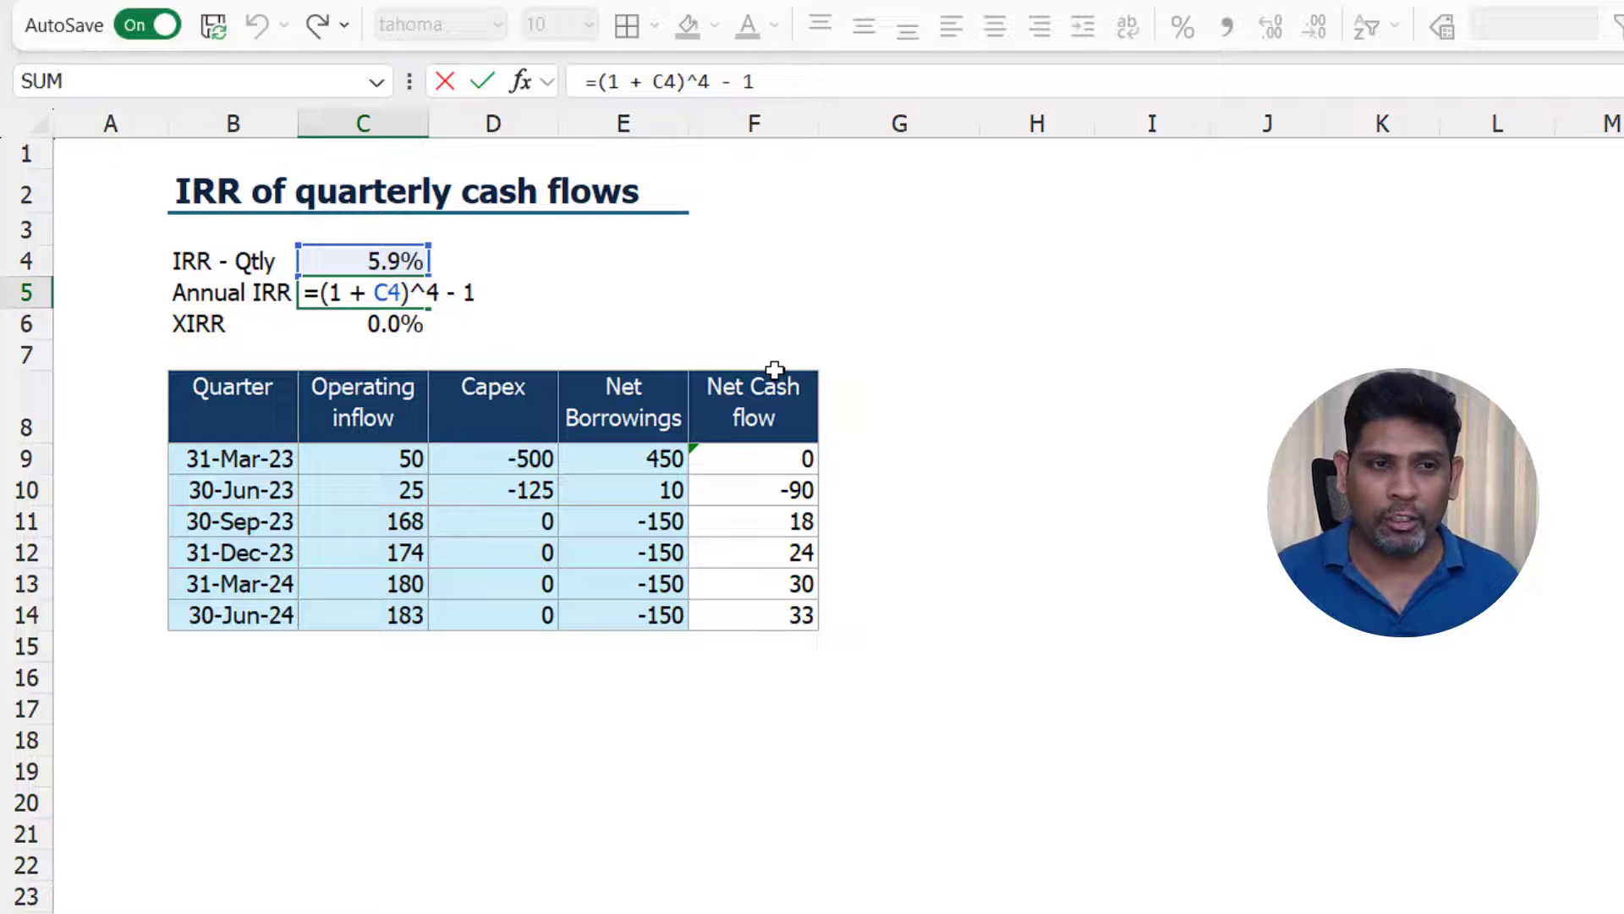
key(ctrl+Return)
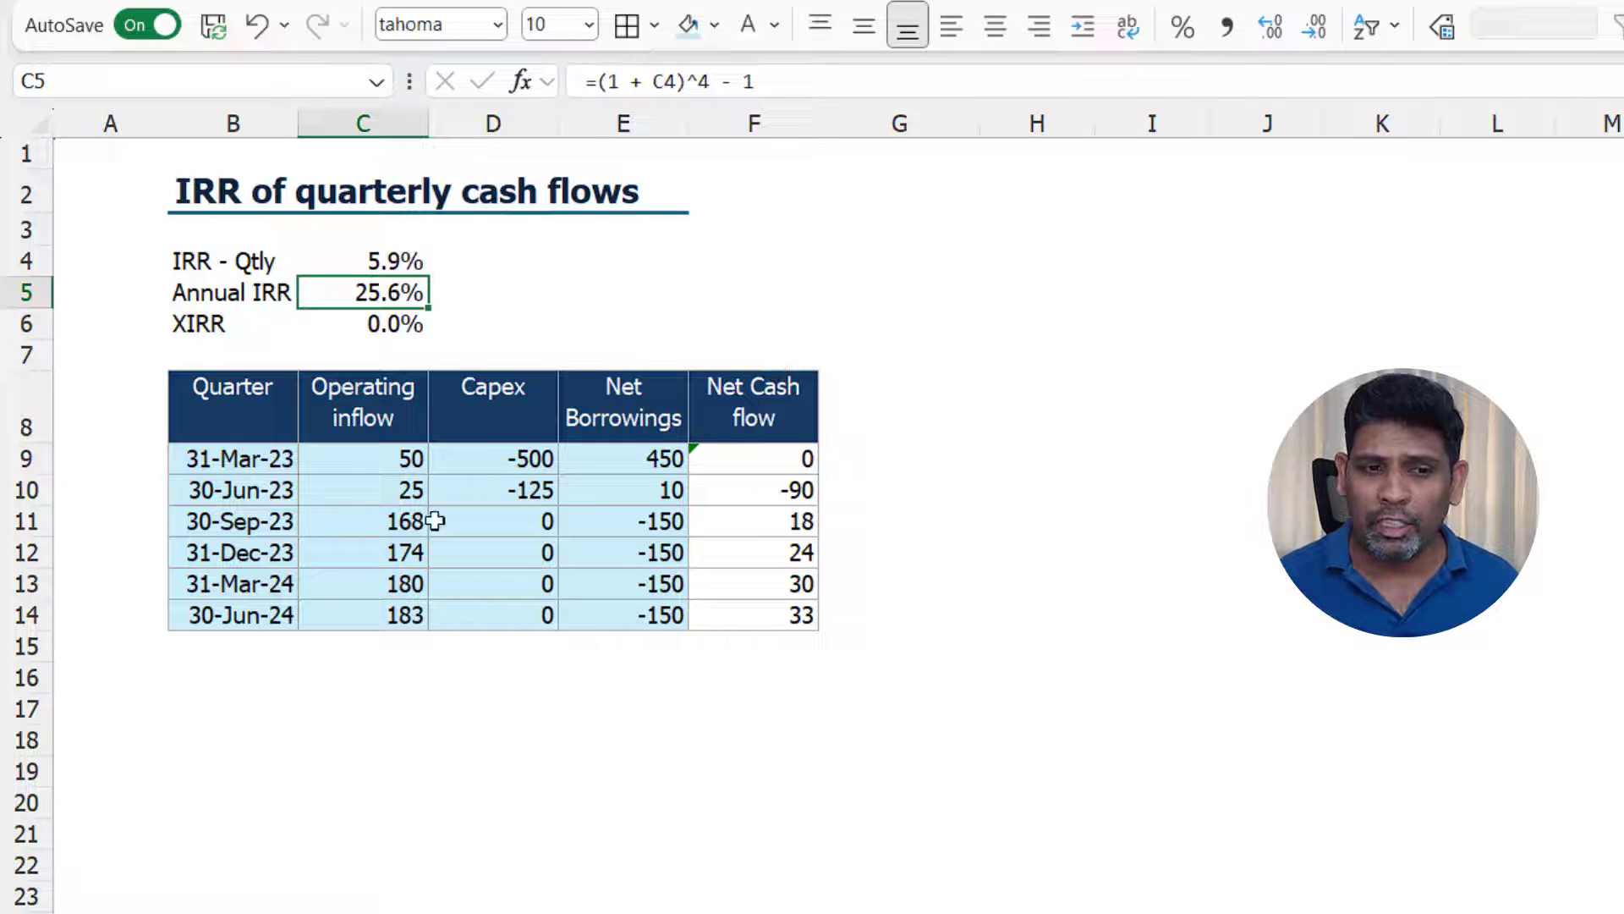
- Restore the first two operating inflows to 0 and 75
click(366, 457)
text(0)
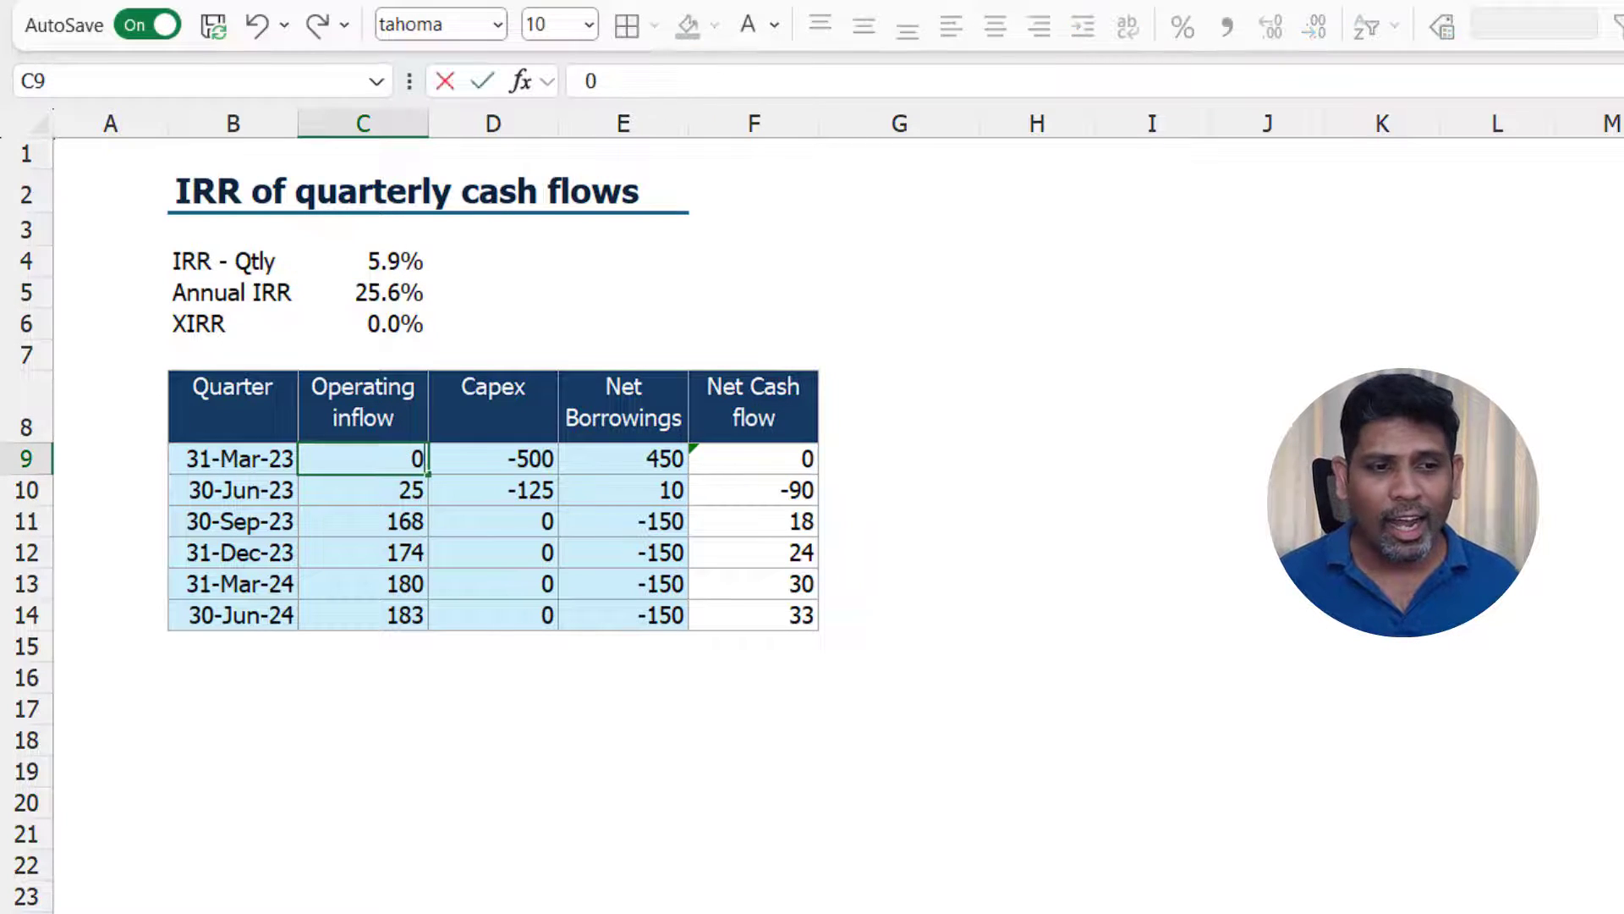
key(Return)
text(75)
key(Return)
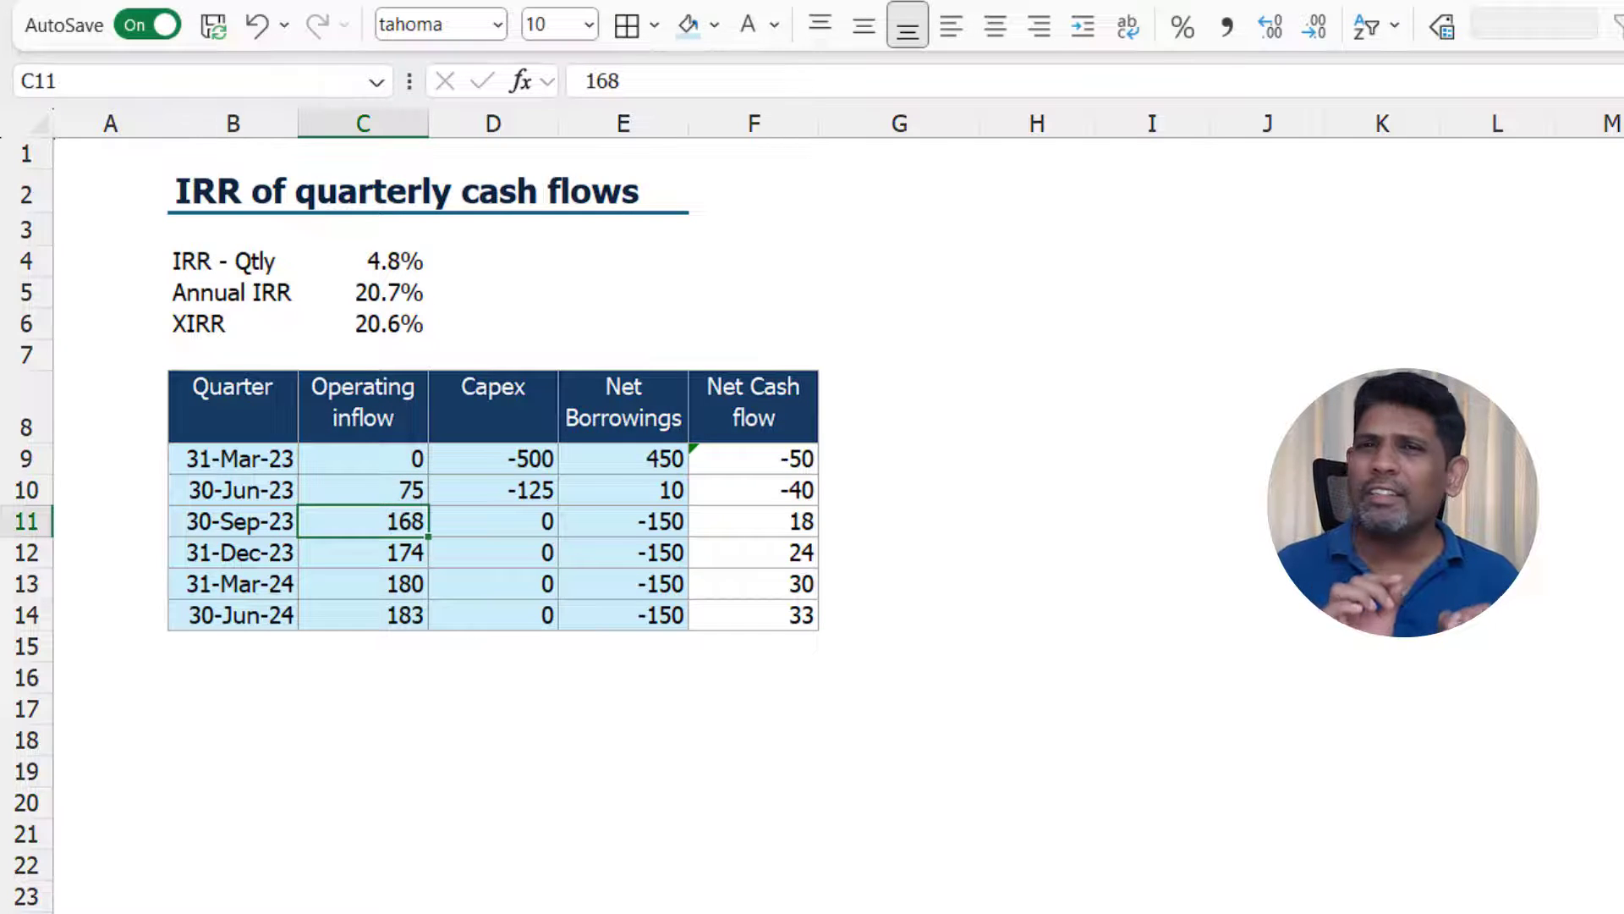